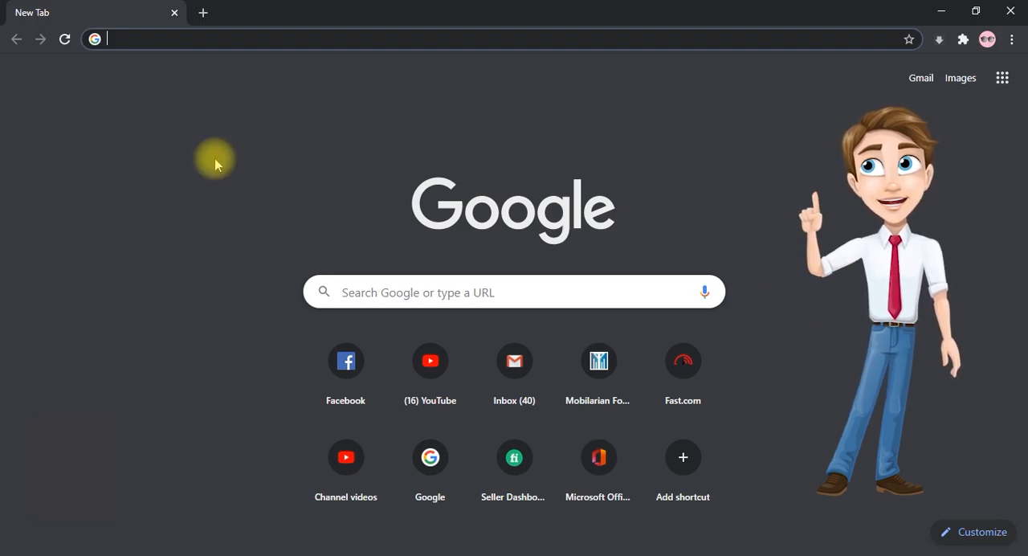
- Go to the Google Classroom home page at classroom.google.com
text(c)
key(Right)
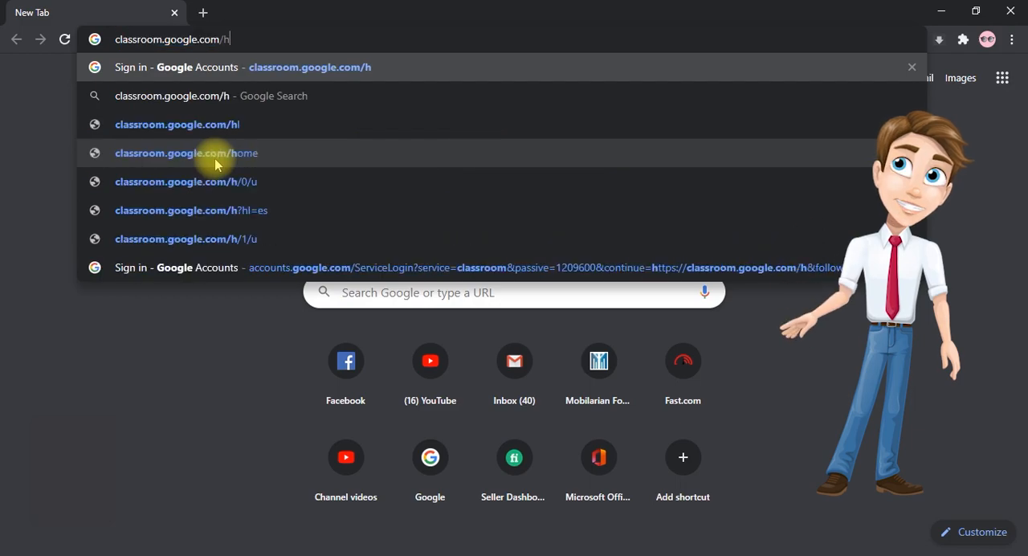
click(215, 164)
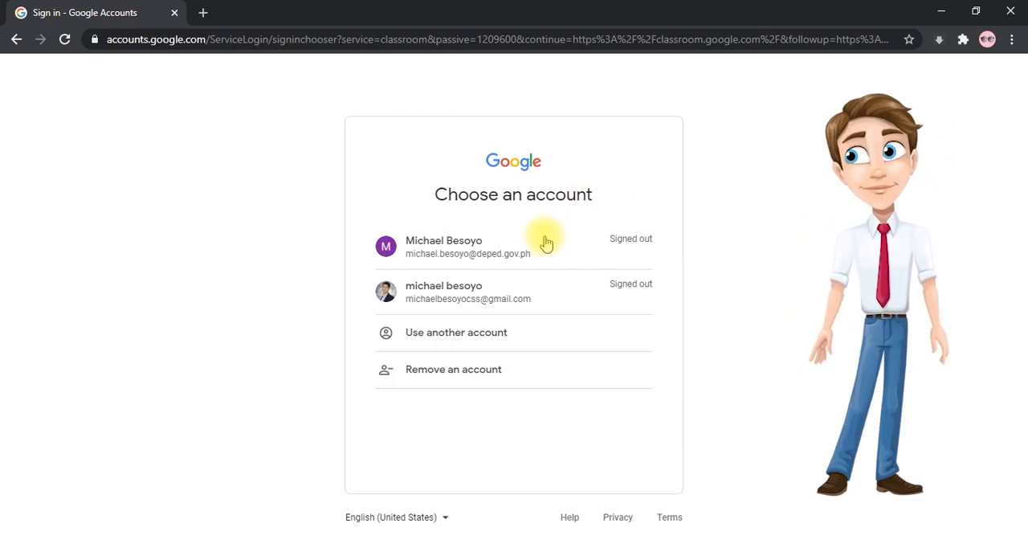
- Sign in to Classroom with the personal Gmail account by entering the account password
click(490, 292)
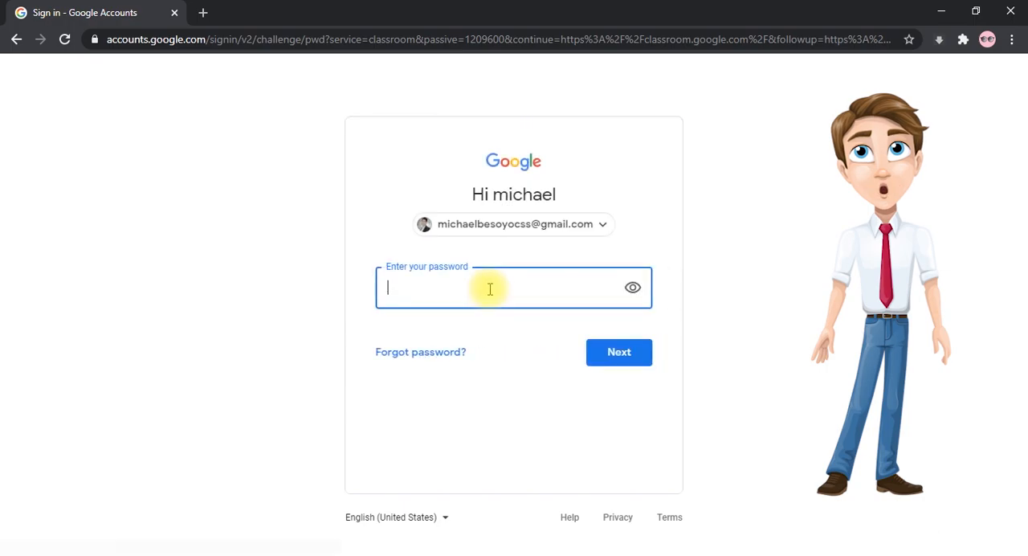
text(••••••••••)
key(Return)
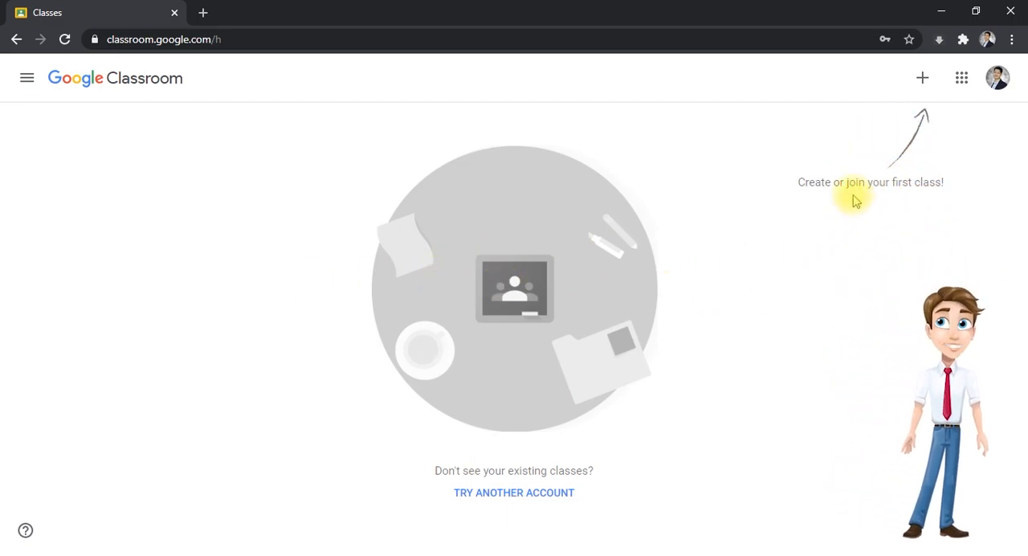
- Start creating a class and accept the notice about not using Classroom at a school with students
click(921, 83)
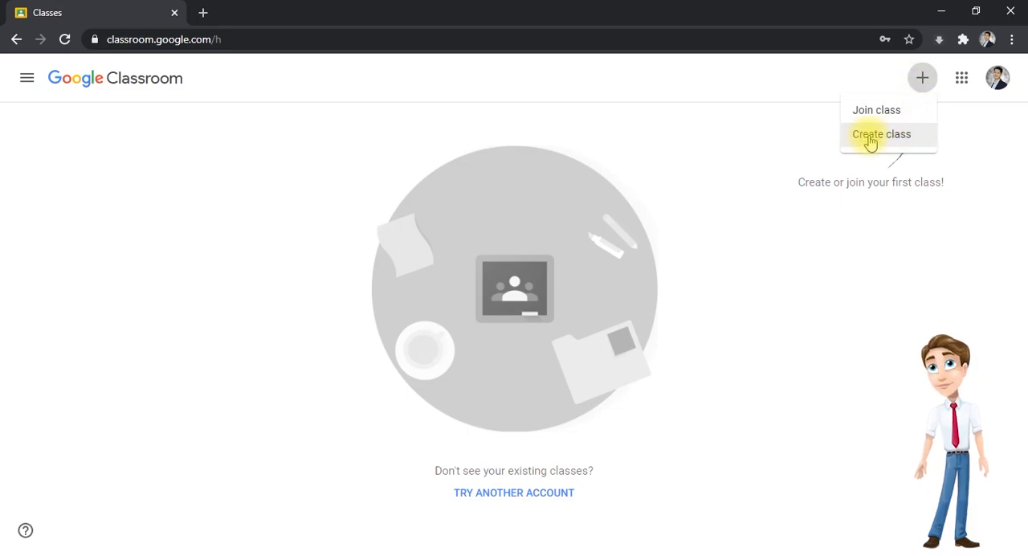
click(870, 141)
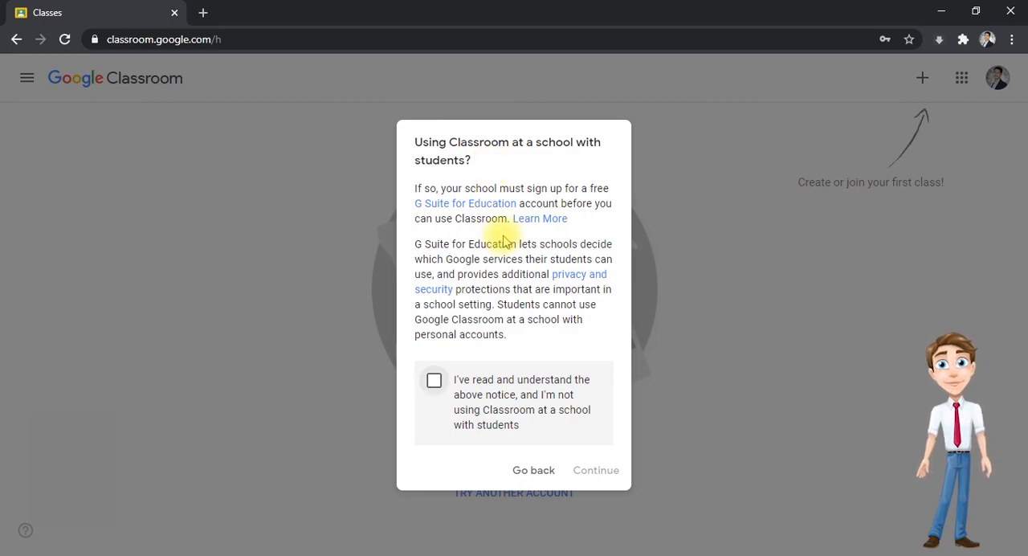
click(435, 384)
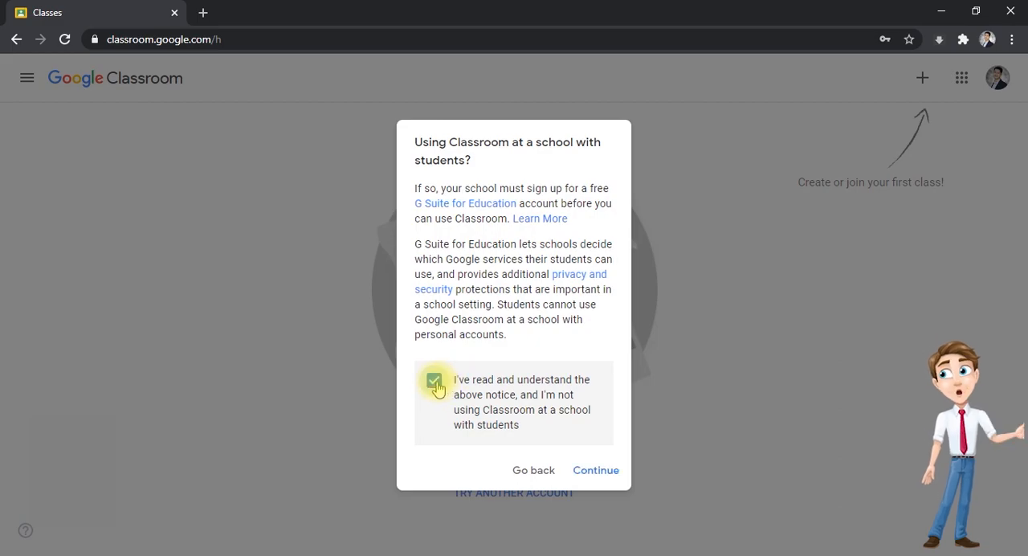
click(596, 471)
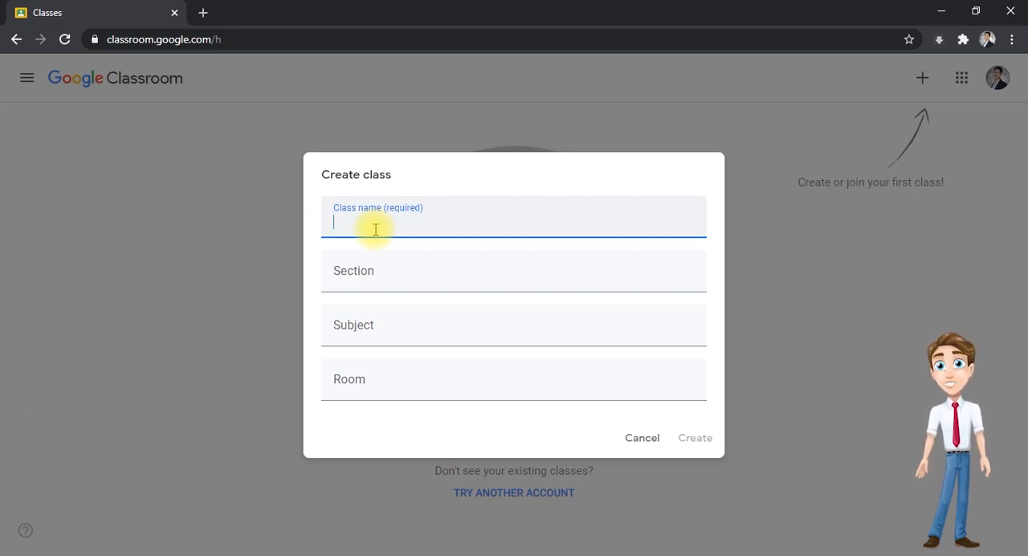
- Enter a class name made of "Teacher", the teacher's first name and "ICT Class"
text(Teacher Michael)
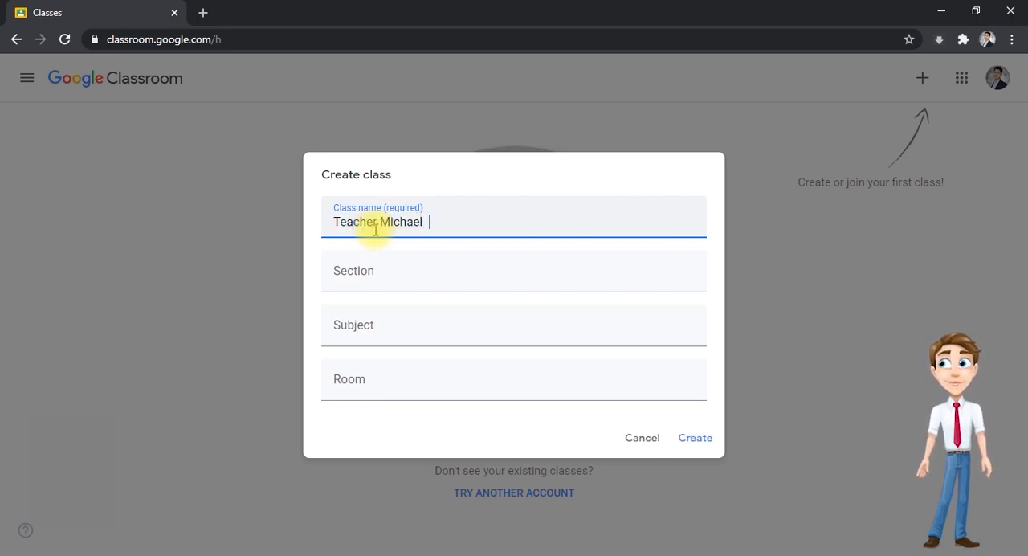
text(  ICT )
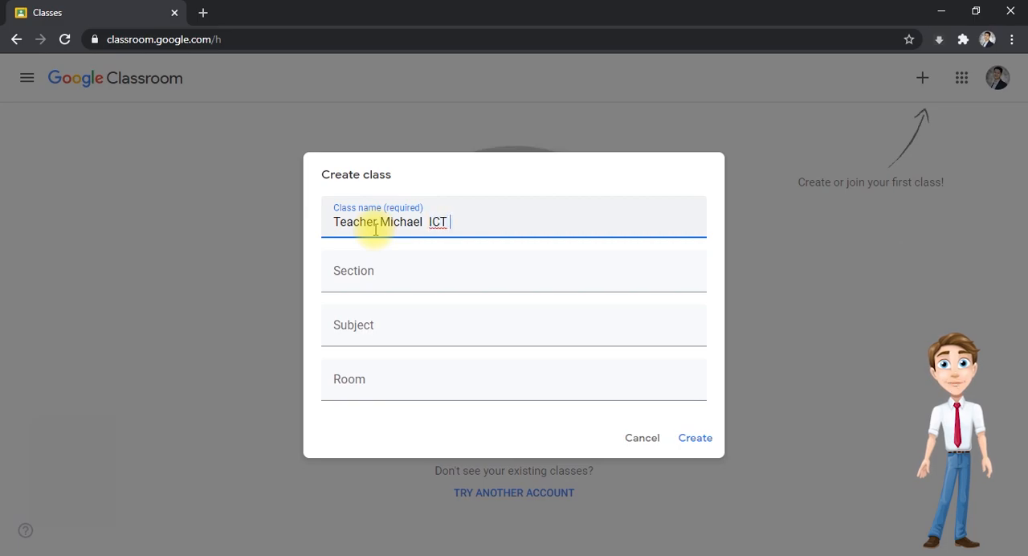
text(Class)
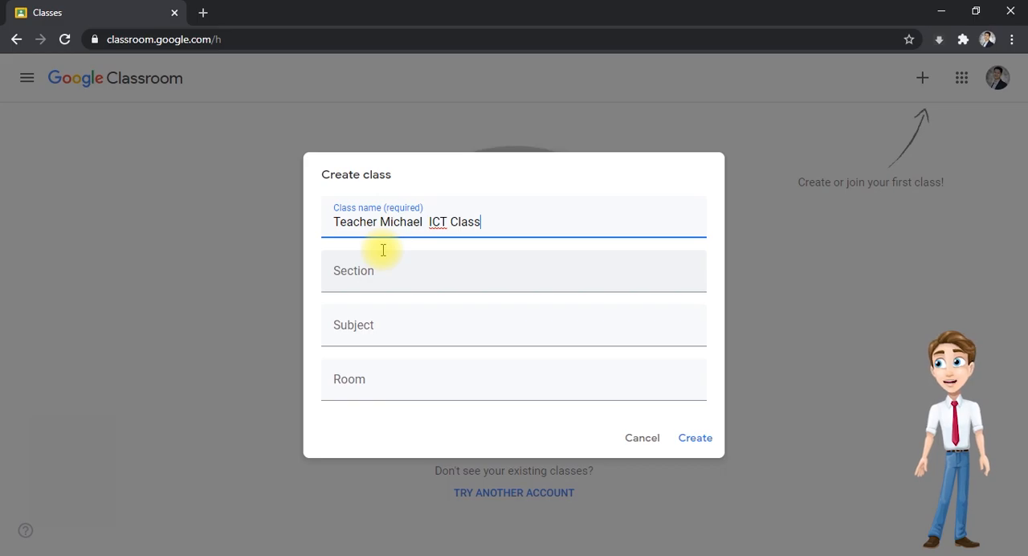
- Set the section to Technology and the subject to ICT, leave the room blank, and create the class
click(360, 279)
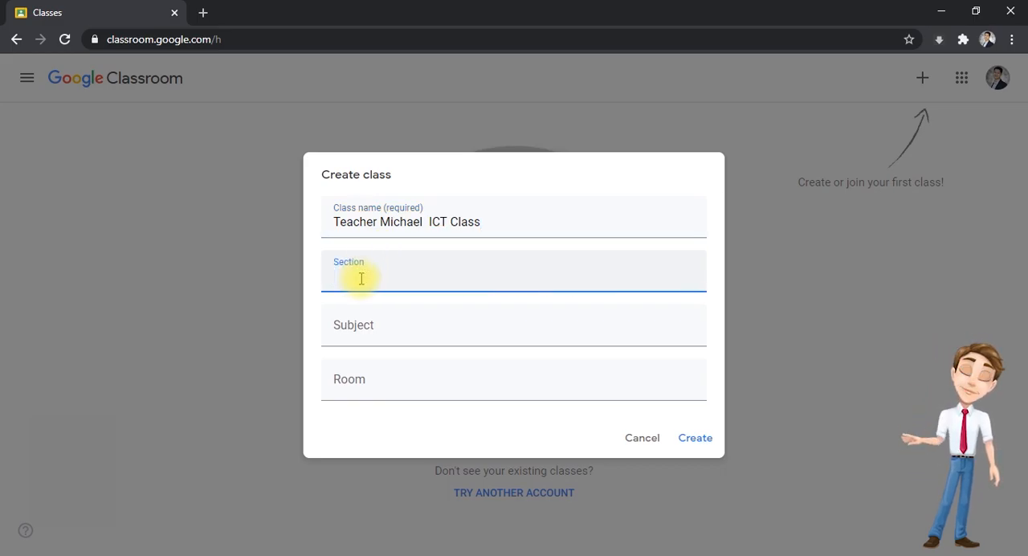
text(T)
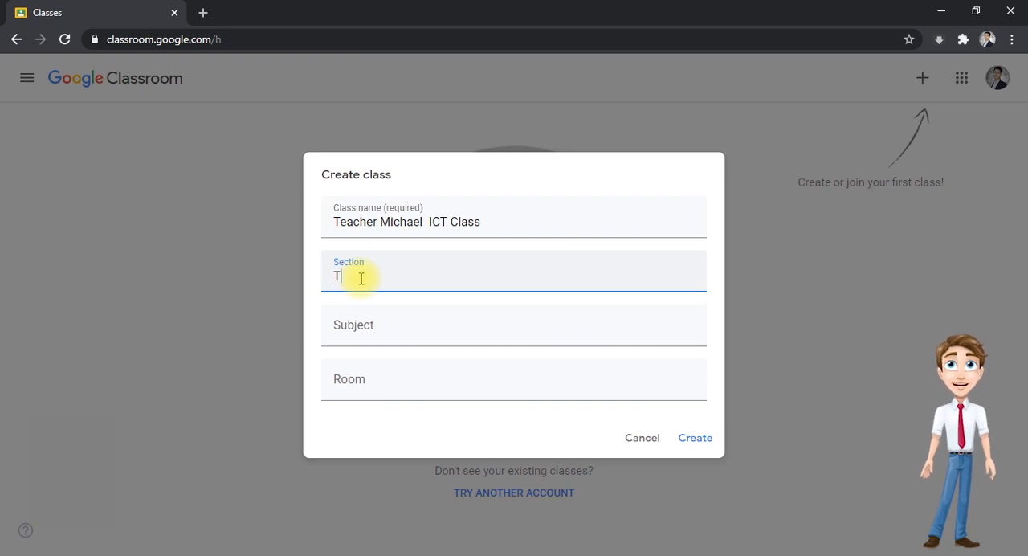
text(echnology)
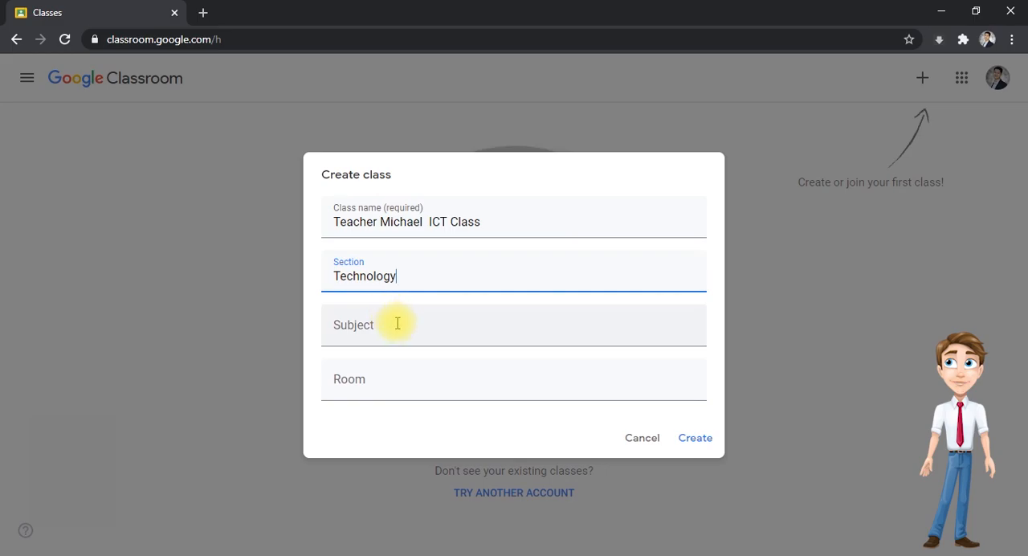
click(365, 329)
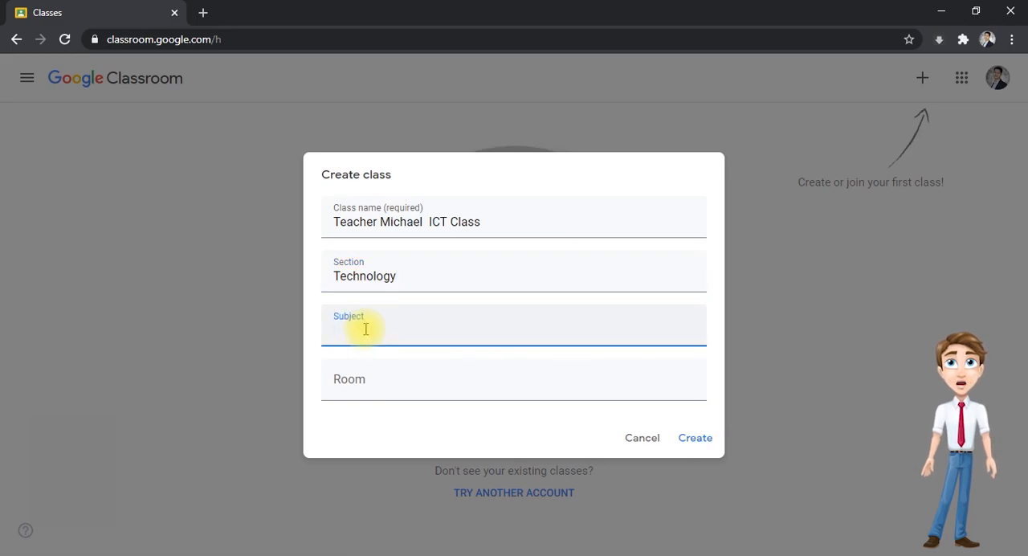
text(ICT)
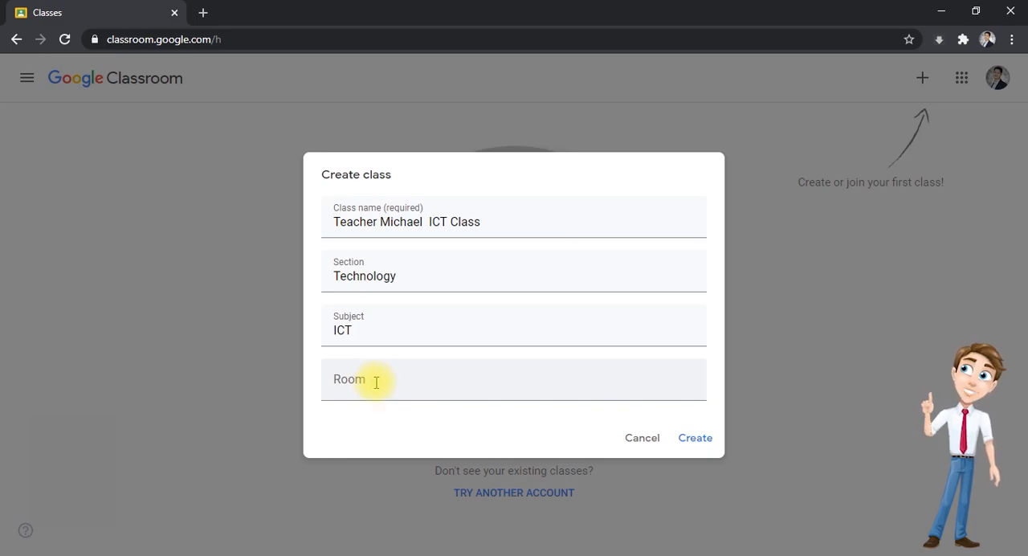
click(375, 382)
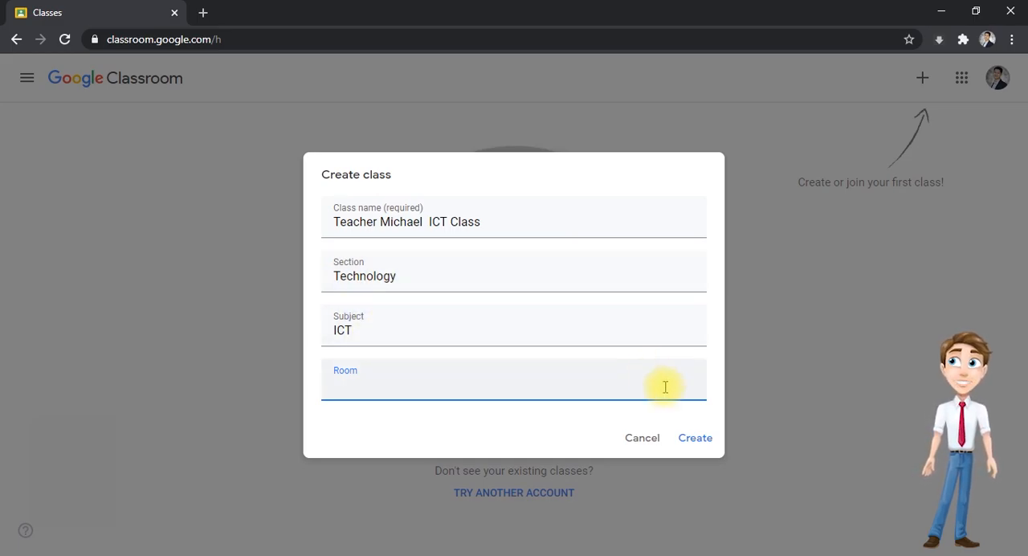
click(696, 440)
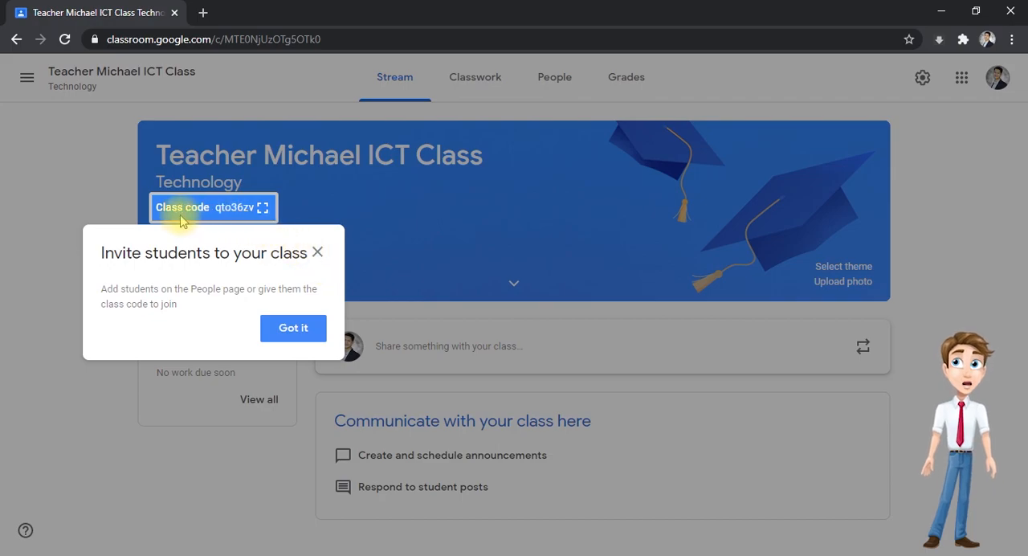
- Display the class code enlarged, copy the whole code, and close the display
click(260, 213)
click(317, 254)
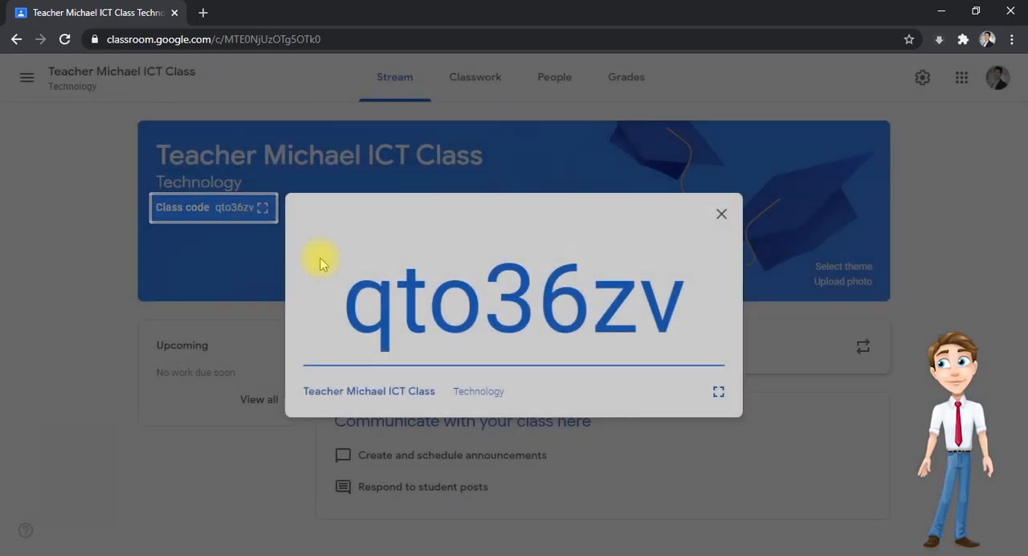
drag(482, 311, 660, 329)
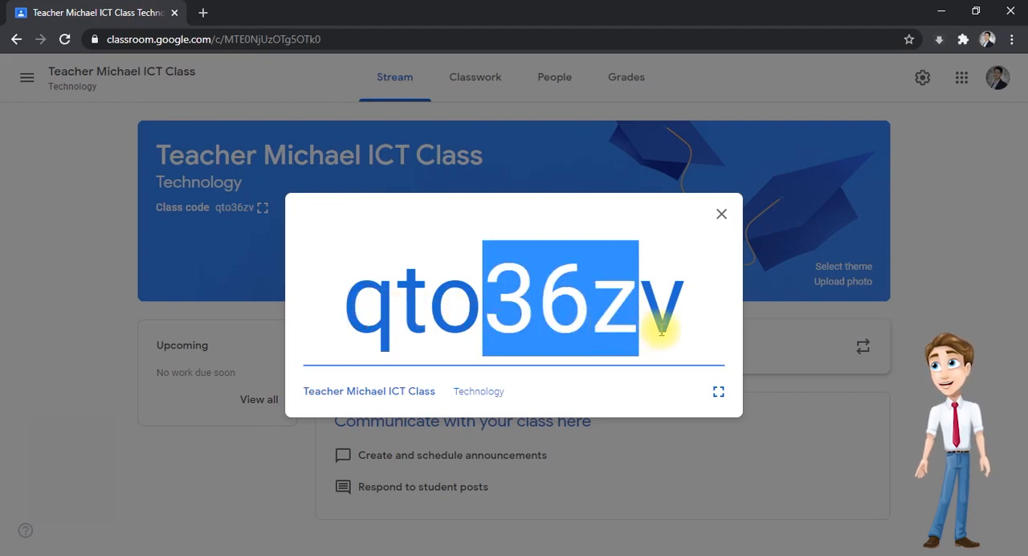
drag(360, 315, 664, 328)
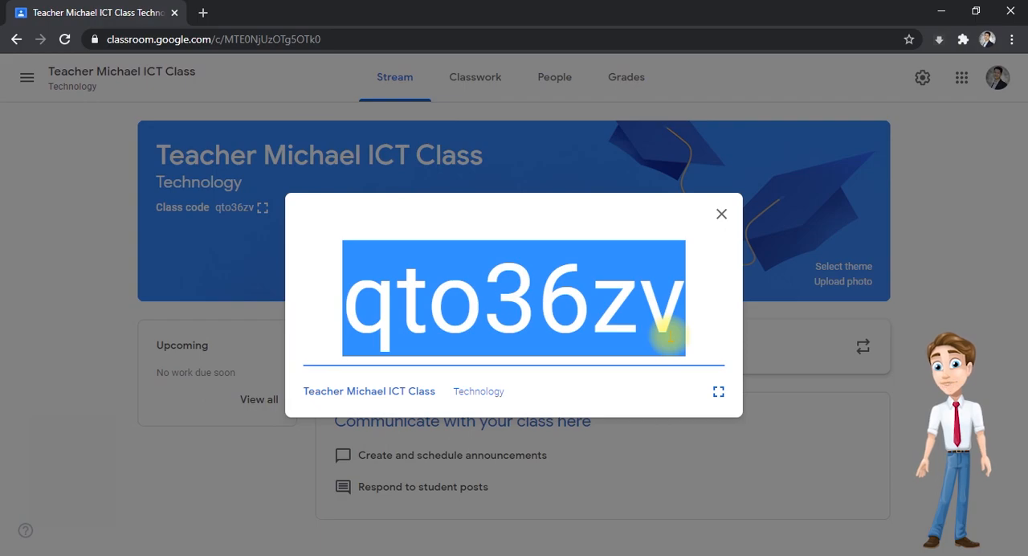
drag(663, 327, 667, 333)
click(289, 340)
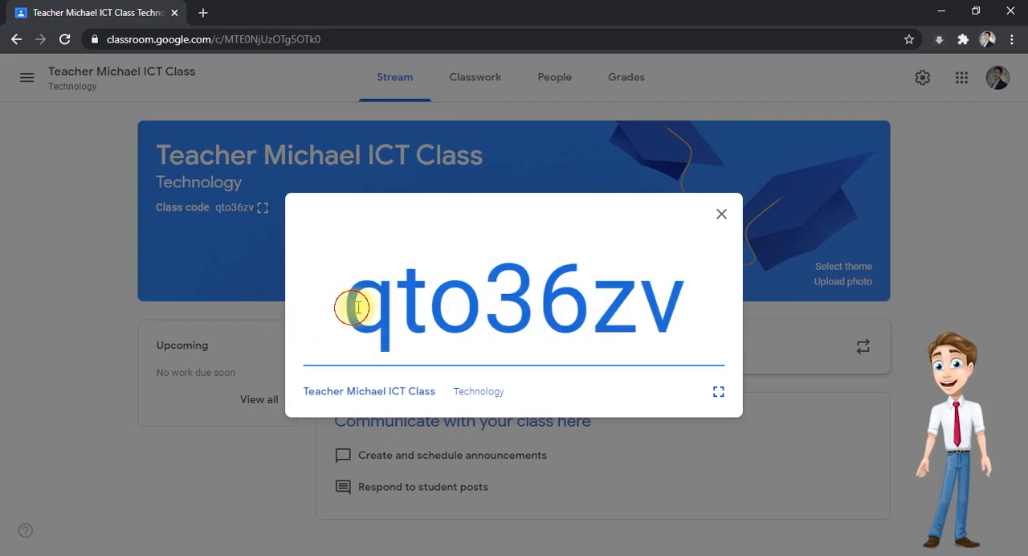
drag(349, 305, 687, 303)
right_click(677, 299)
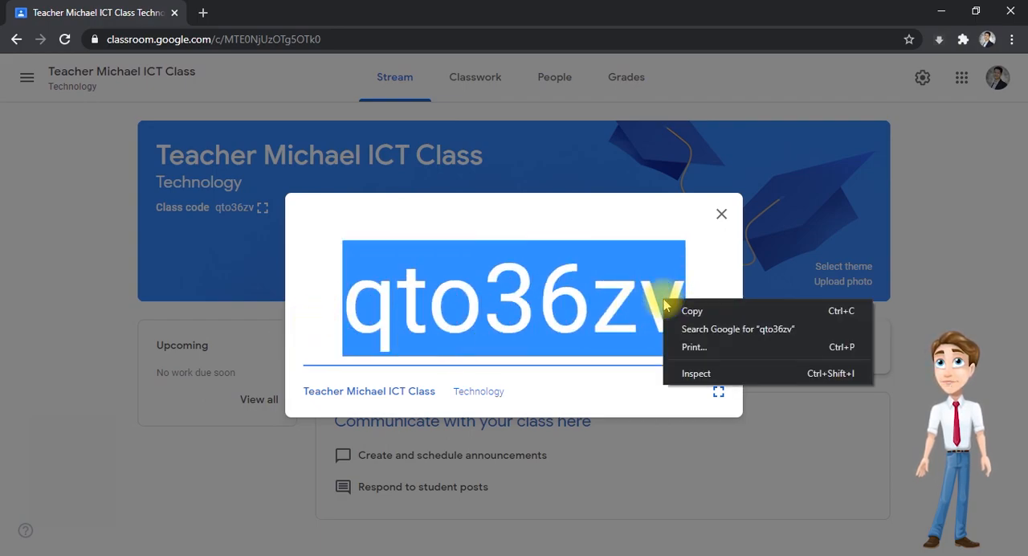
click(688, 308)
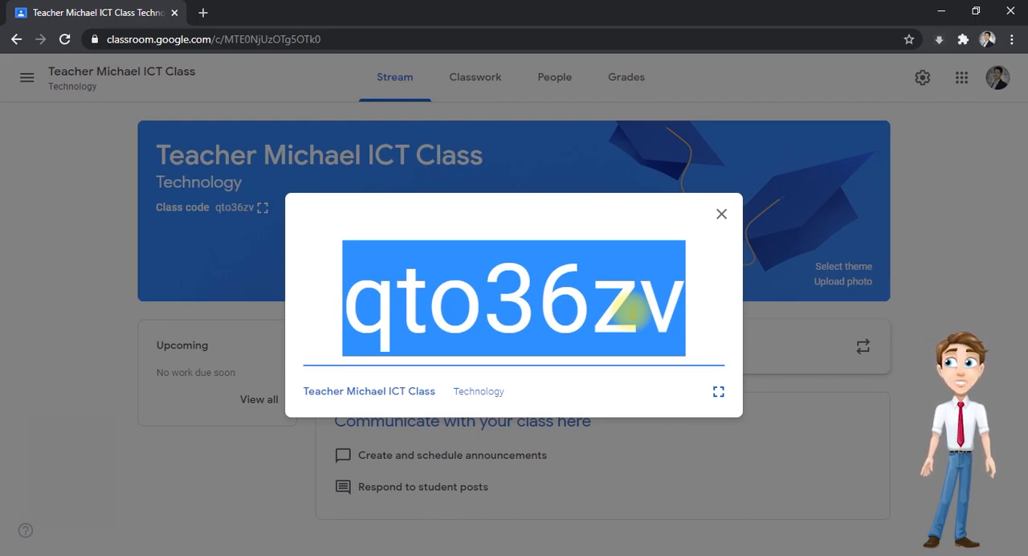
click(712, 257)
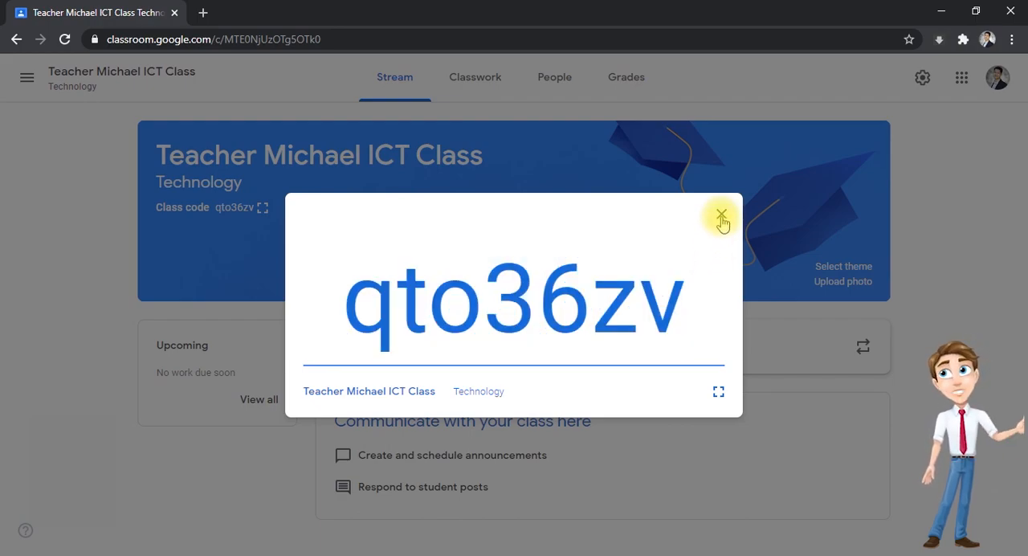
click(722, 218)
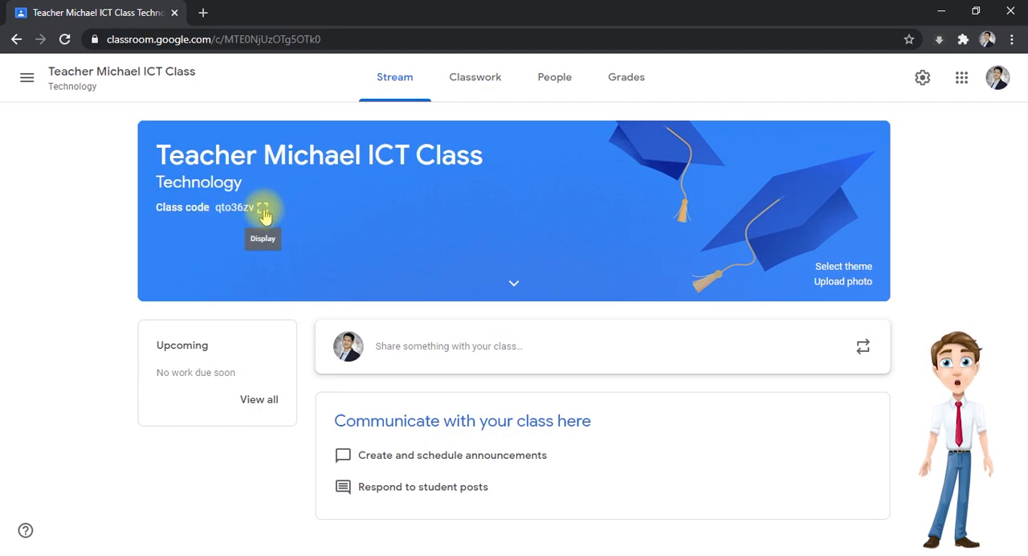
- Show the enlarged class code once more, highlight the full code, and dismiss the display
click(263, 209)
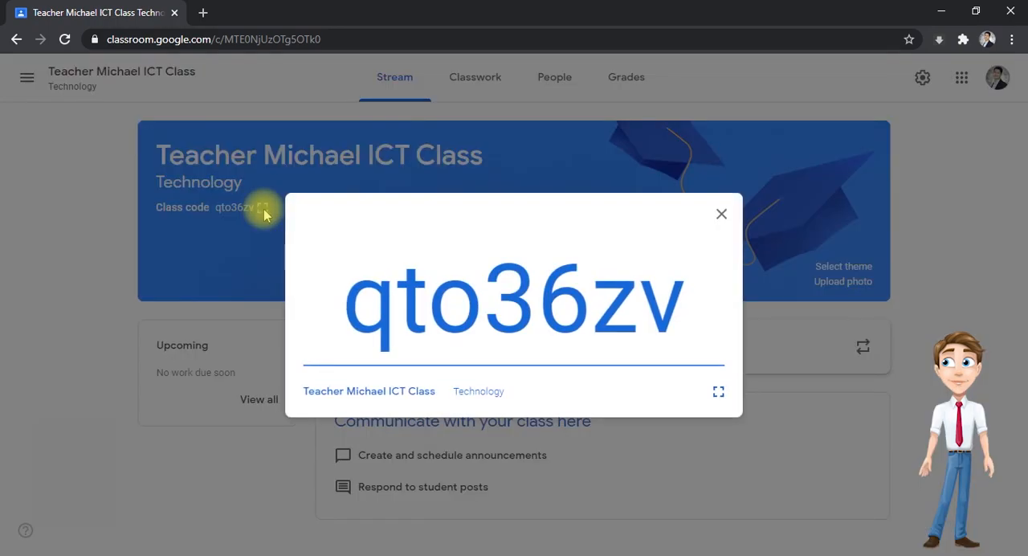
double_click(386, 307)
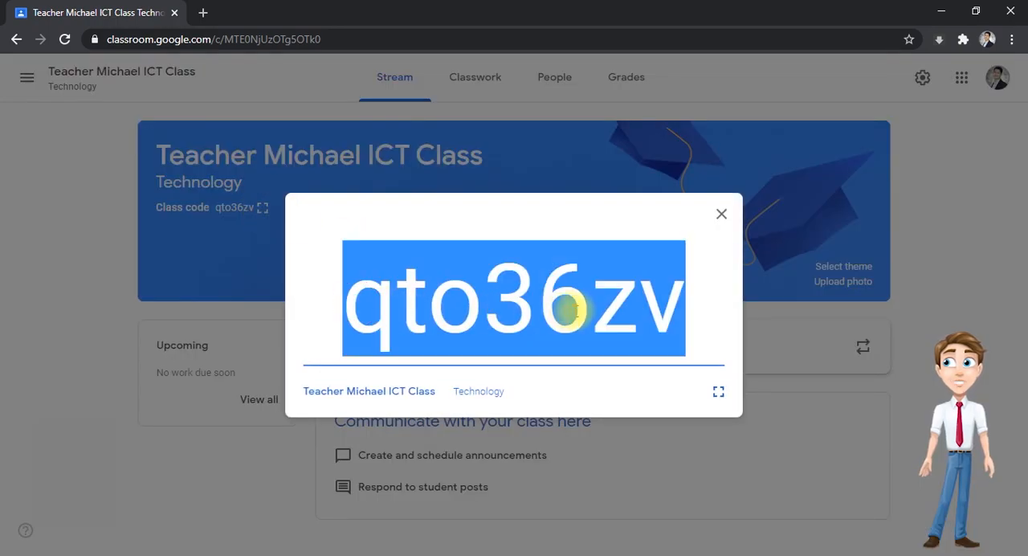
key(Escape)
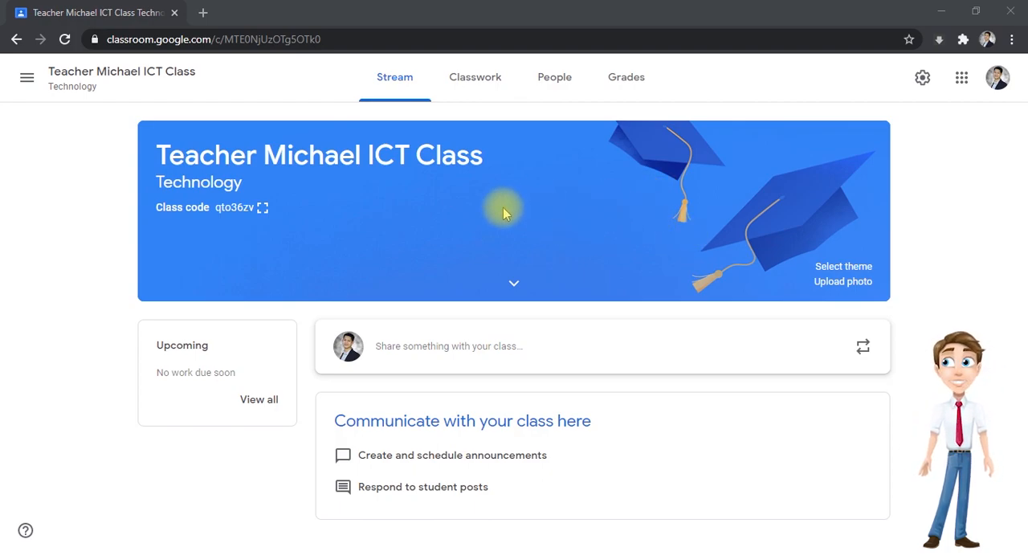
- Browse the class theme gallery through the General, English & History, Math & Science, Arts, Sports and Other categories
click(842, 269)
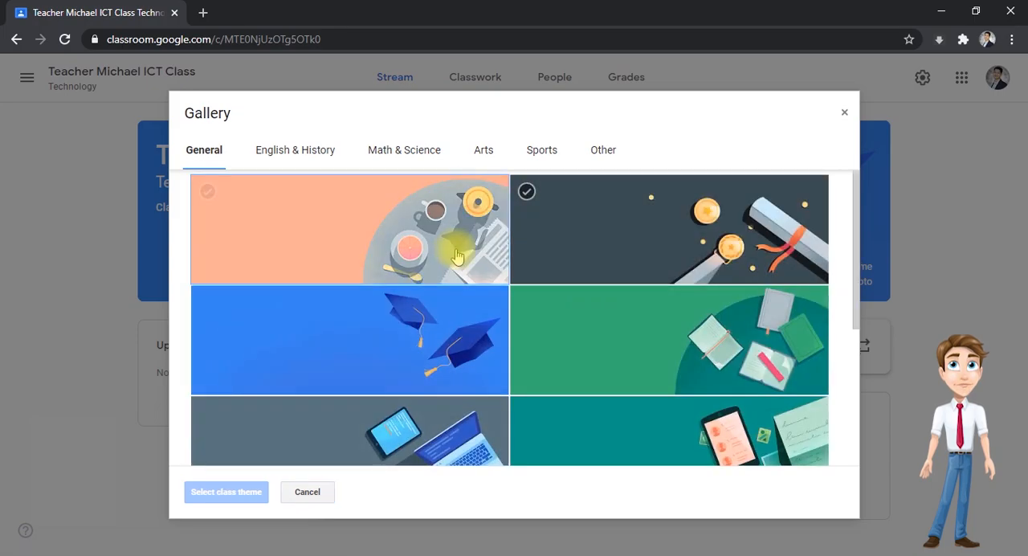
scroll(422, 294, down, 3)
scroll(429, 305, up, 3)
click(431, 310)
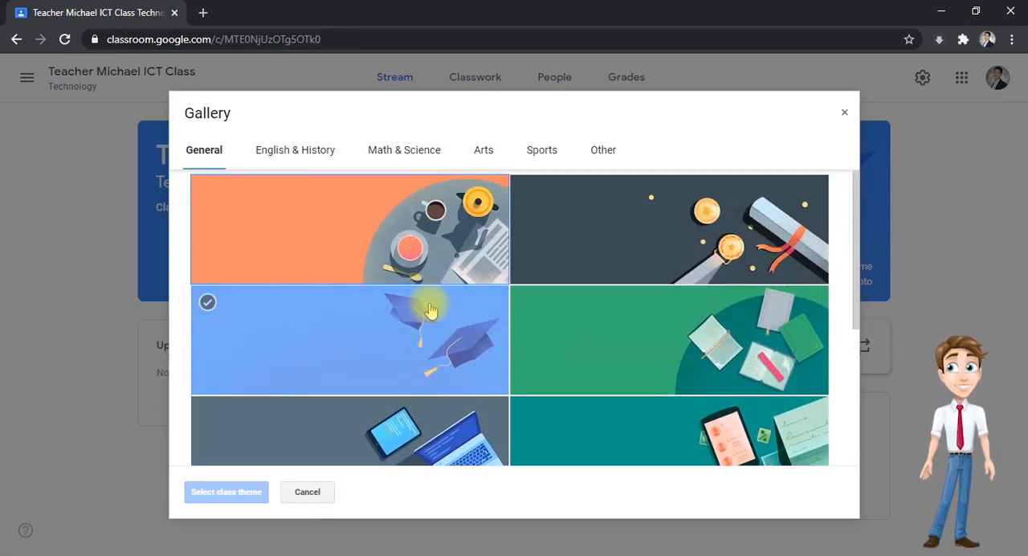
click(422, 275)
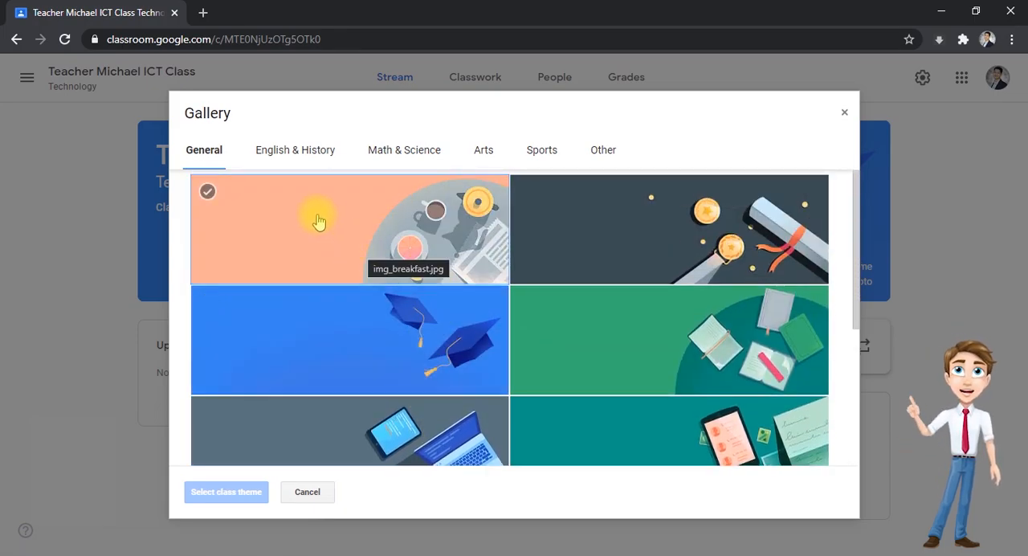
click(306, 154)
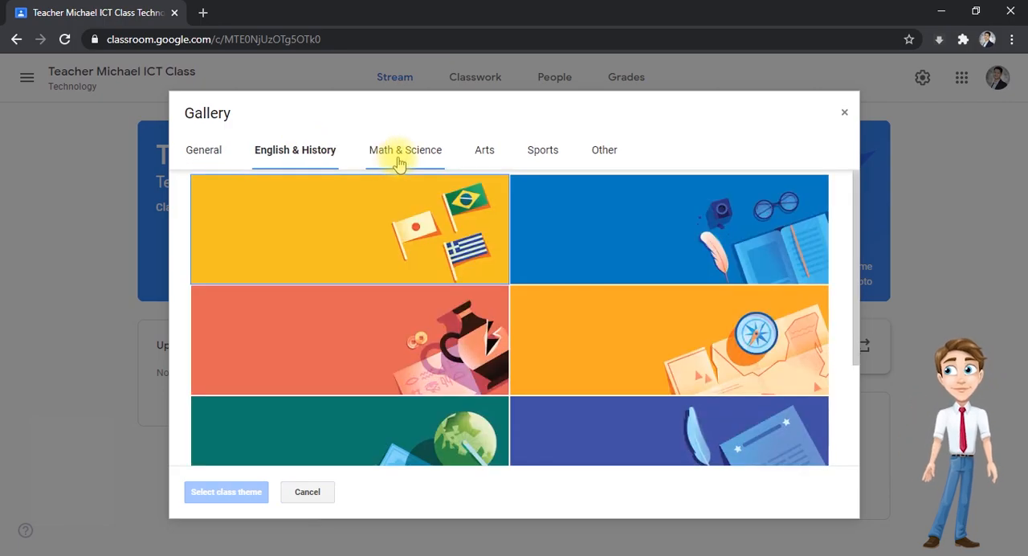
click(398, 161)
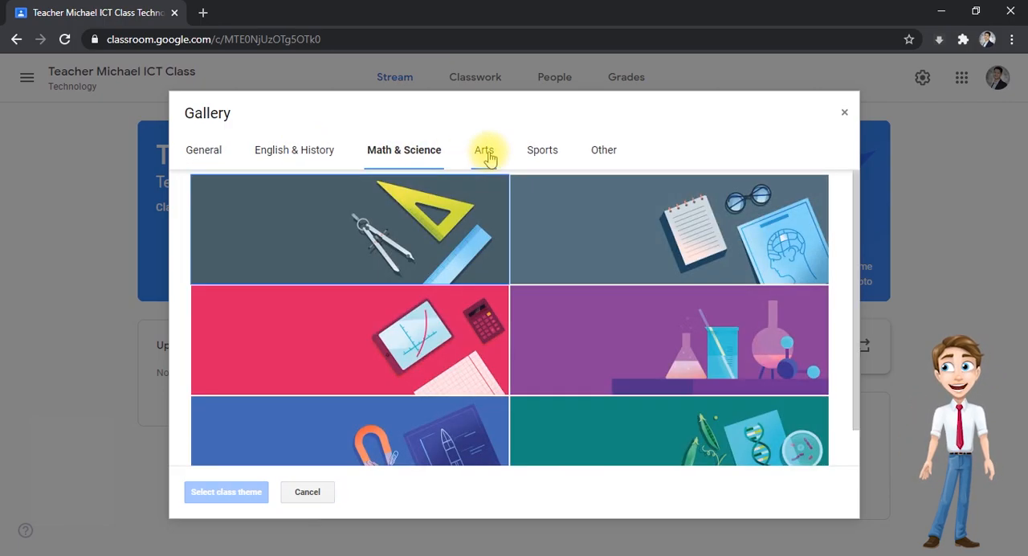
click(484, 156)
click(542, 160)
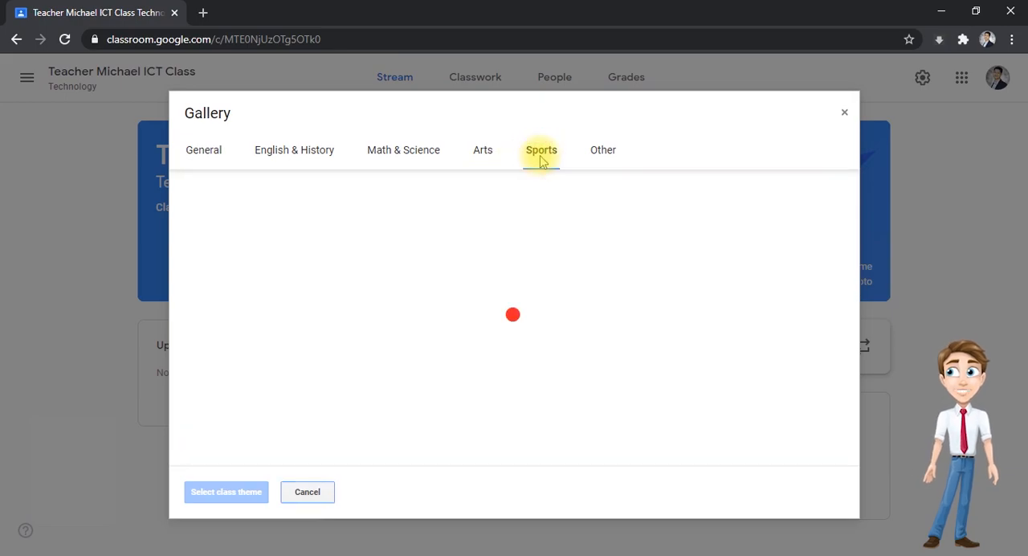
click(602, 154)
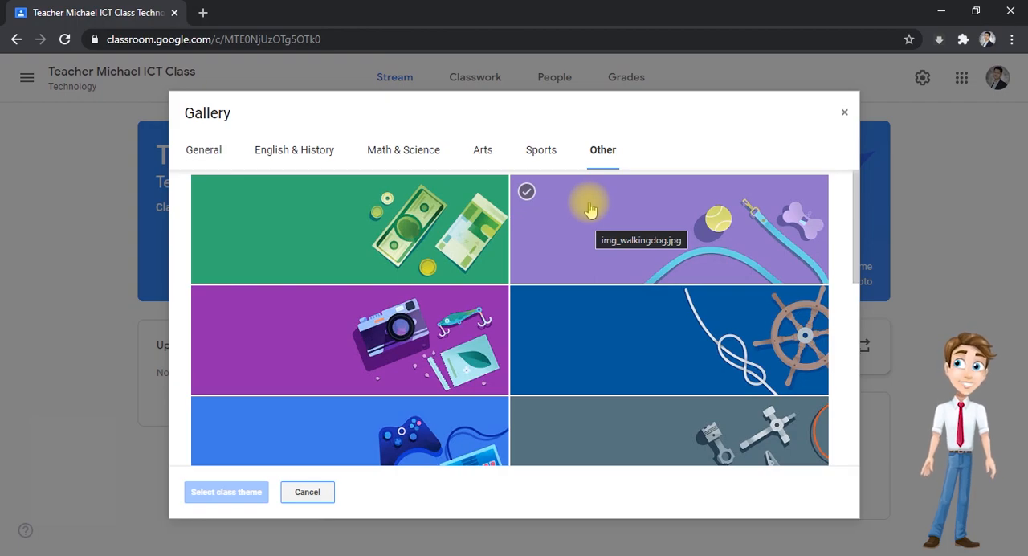
- Apply the General gallery image with the tablet, phone and laptop on a grey background as the class theme
click(209, 149)
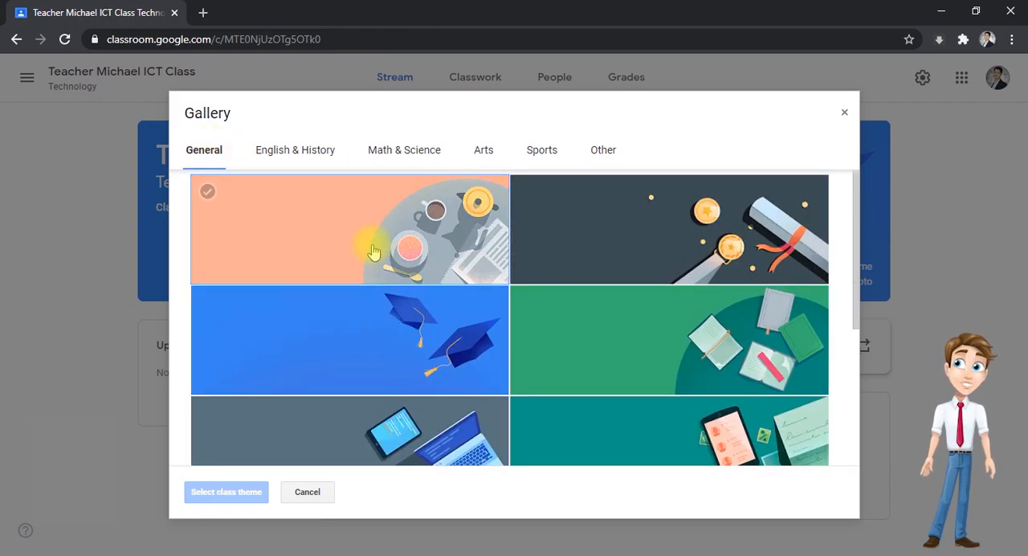
scroll(390, 294, down, 3)
scroll(649, 336, up, 1)
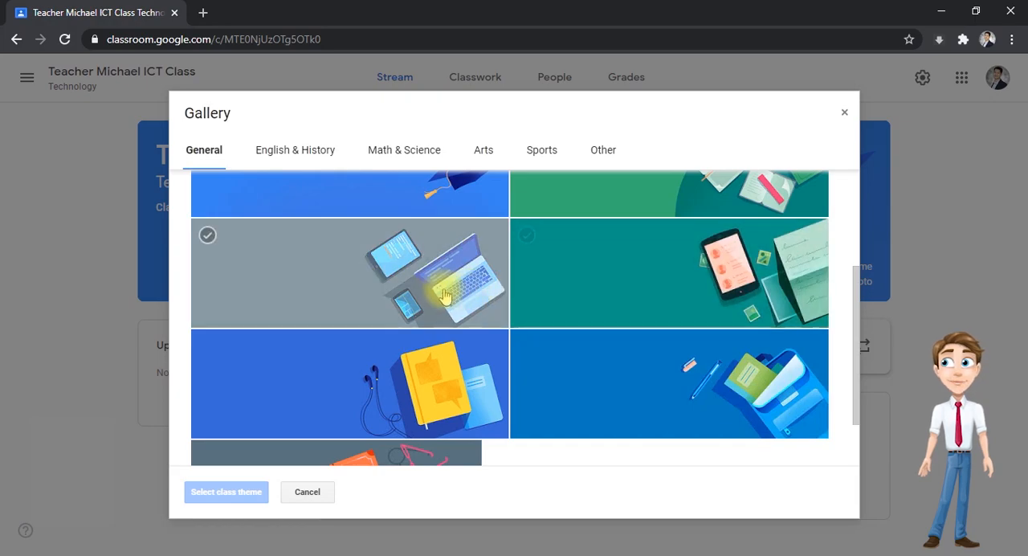
click(357, 284)
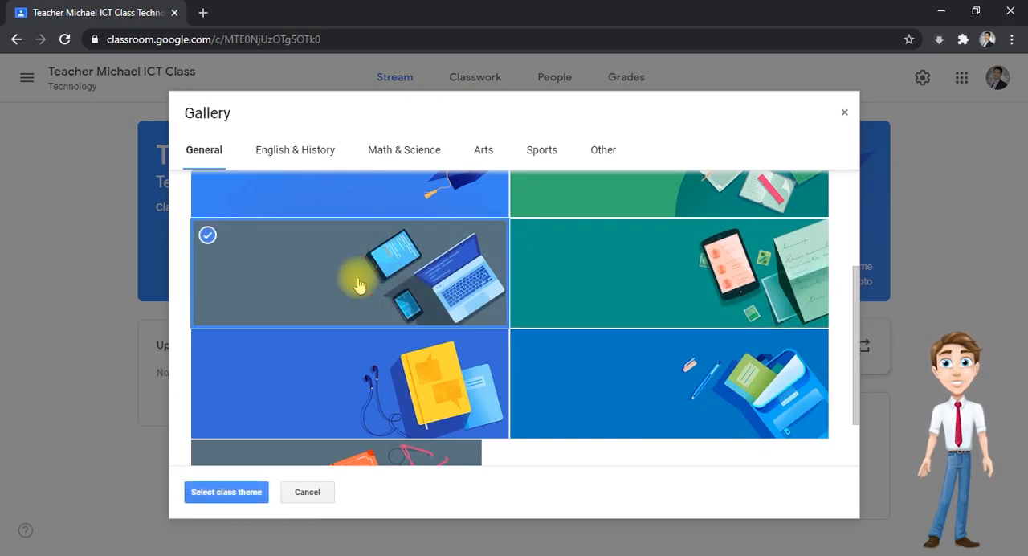
click(226, 492)
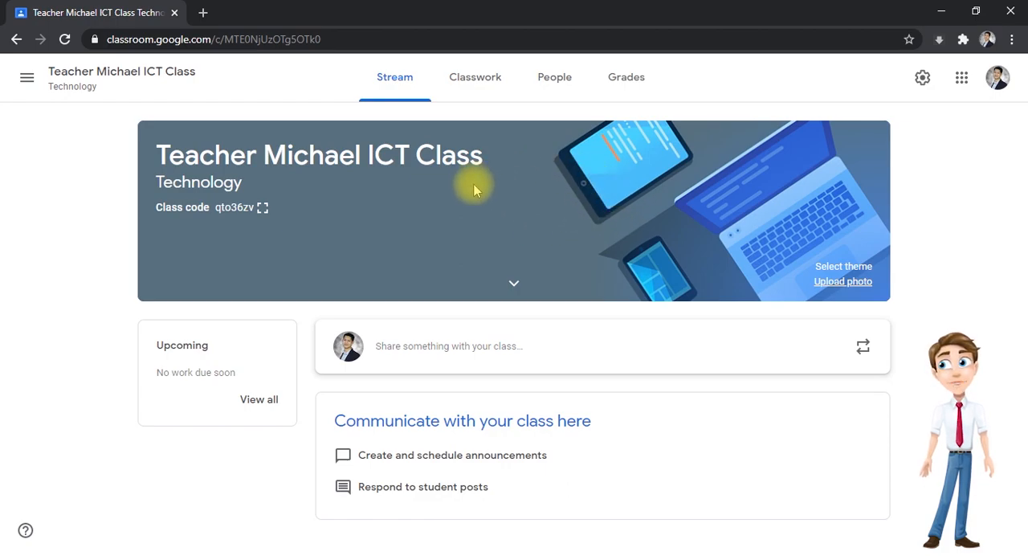
- Upload the picture Web-banner-01-4.png from the Desktop folder as a custom class theme photo
click(842, 282)
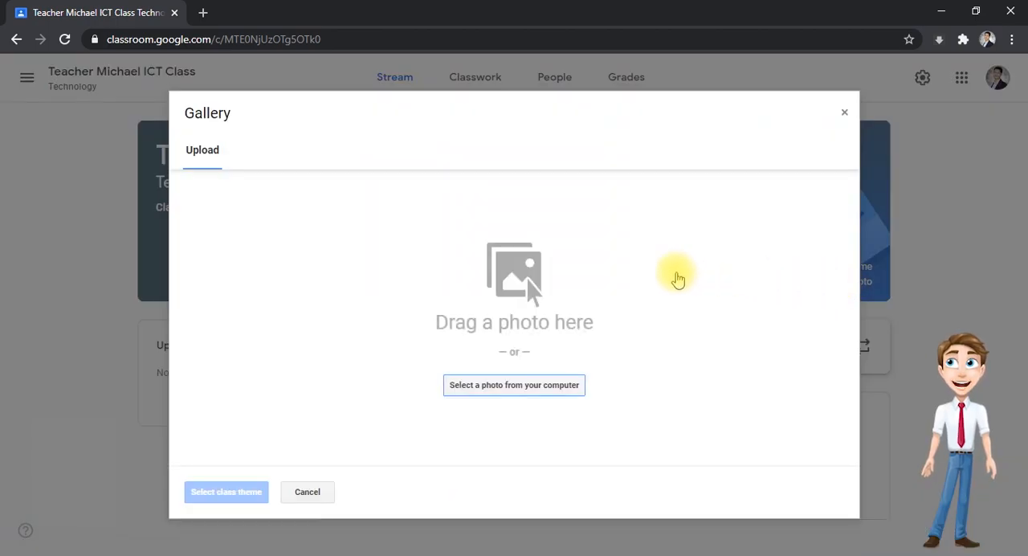
click(516, 392)
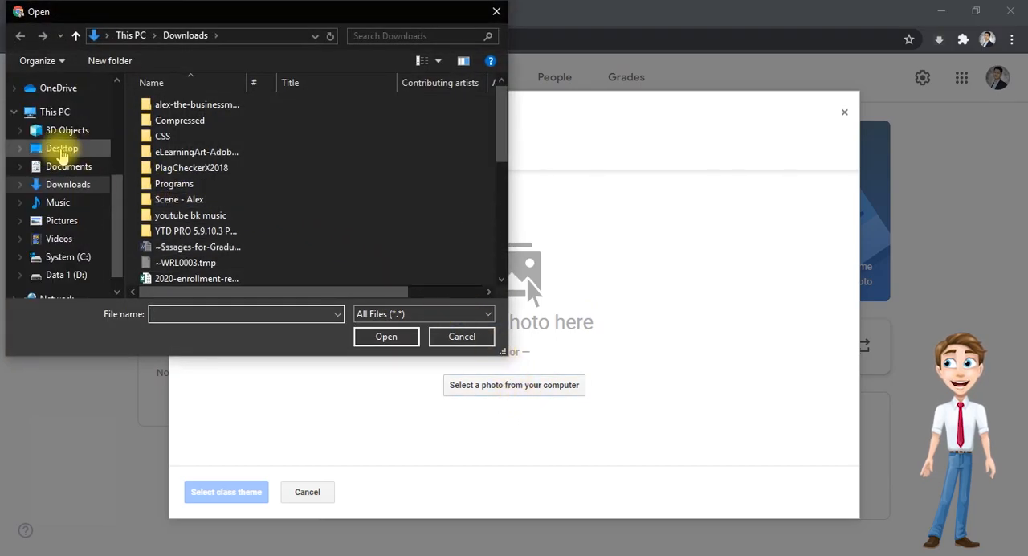
click(91, 153)
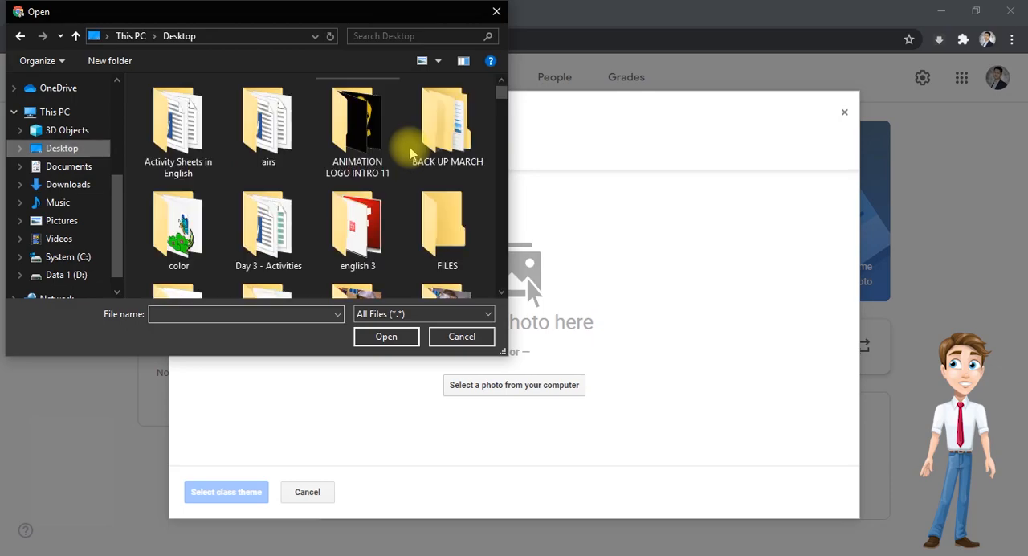
drag(500, 91, 516, 303)
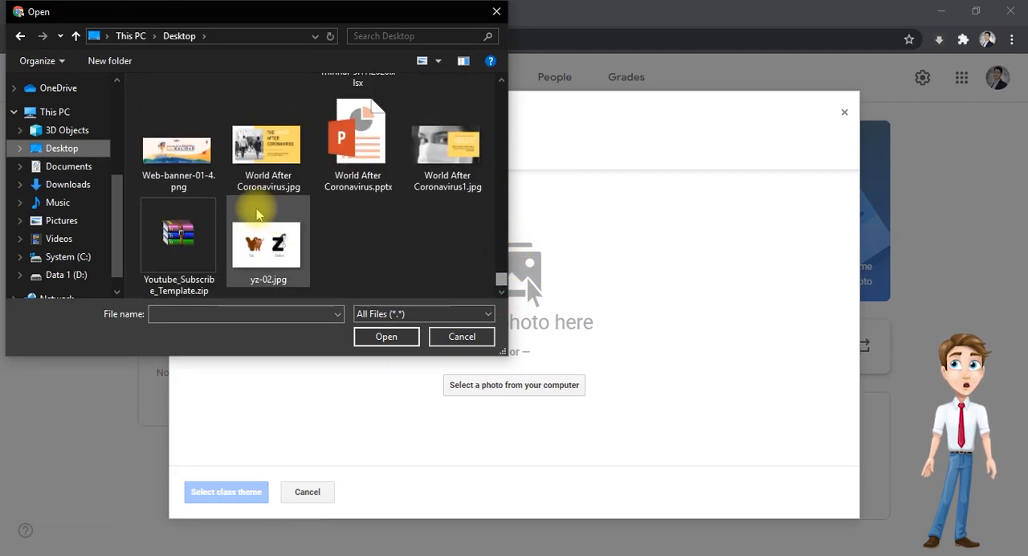
double_click(180, 151)
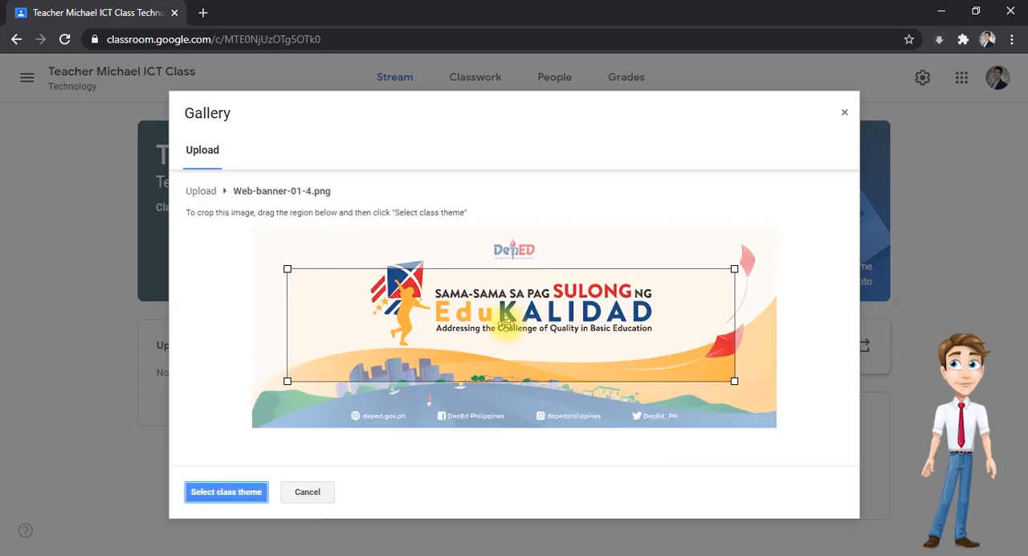
- Fit the crop region to the banner's full width along its upper part and apply it as the class theme
drag(534, 343, 536, 303)
drag(738, 344, 780, 377)
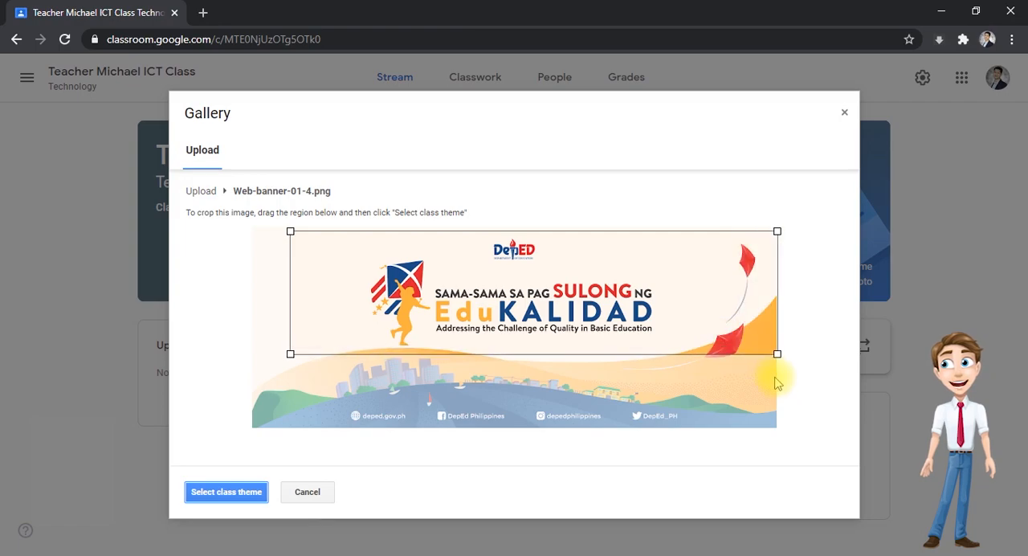
drag(289, 354, 223, 447)
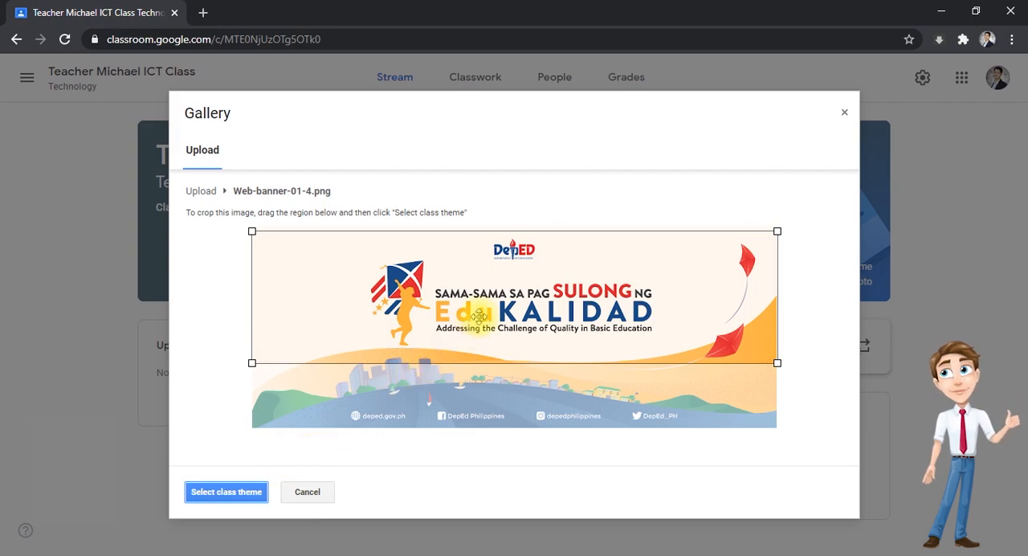
click(226, 492)
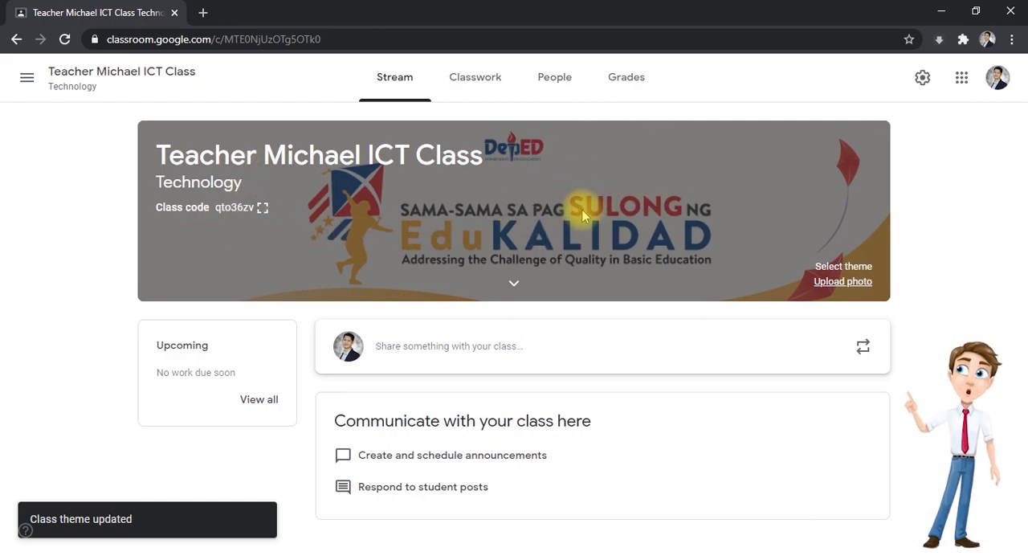
- Replace the uploaded banner with the General gallery theme showing a tablet, phone and laptop
click(827, 266)
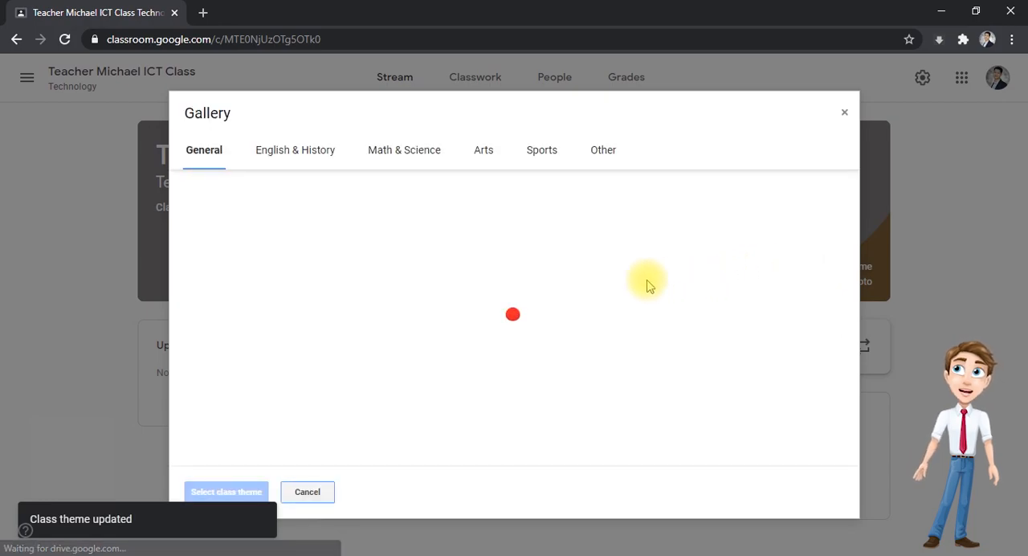
scroll(331, 321, down, 2)
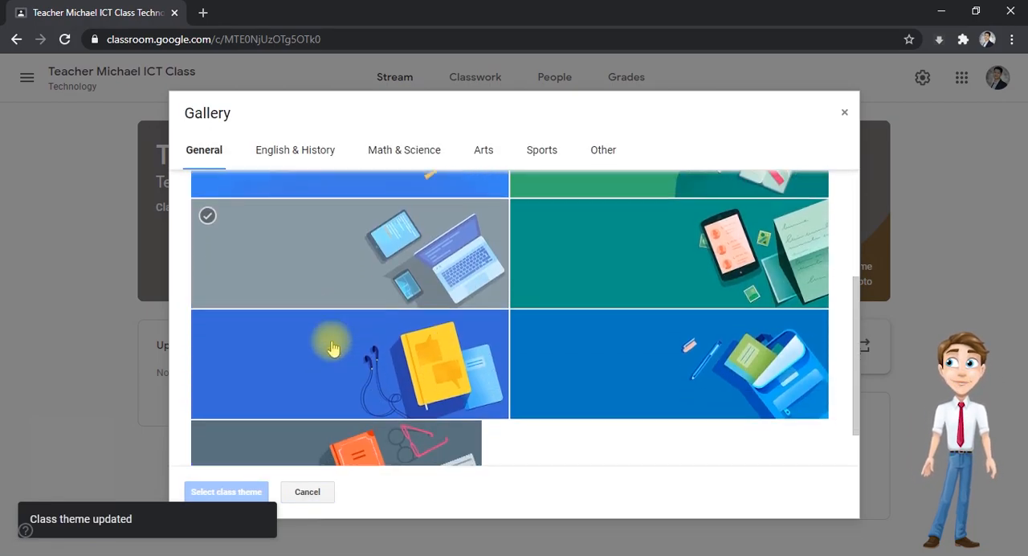
double_click(325, 235)
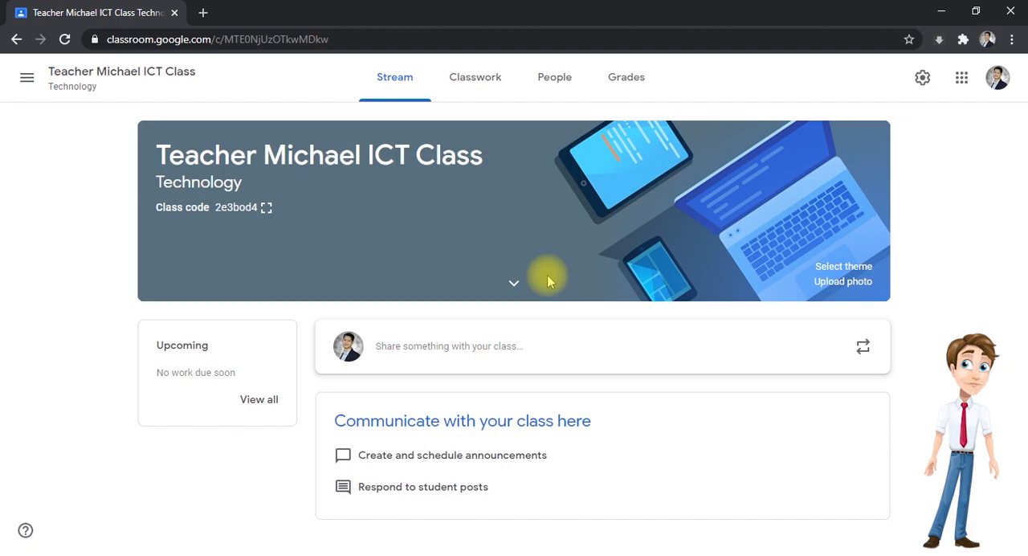
- Start a new announcement in the class stream and check its audience choices, keeping All students selected
click(399, 76)
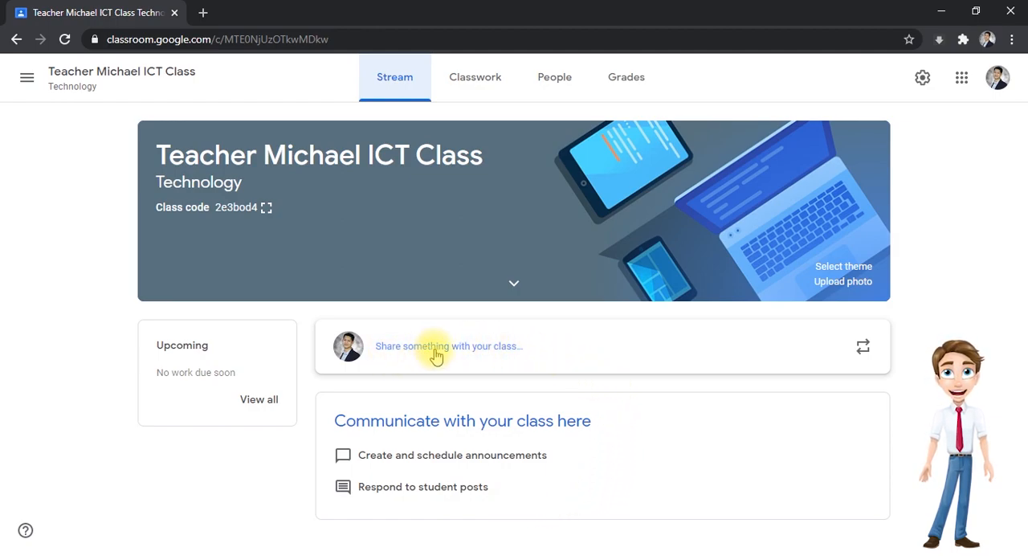
click(472, 354)
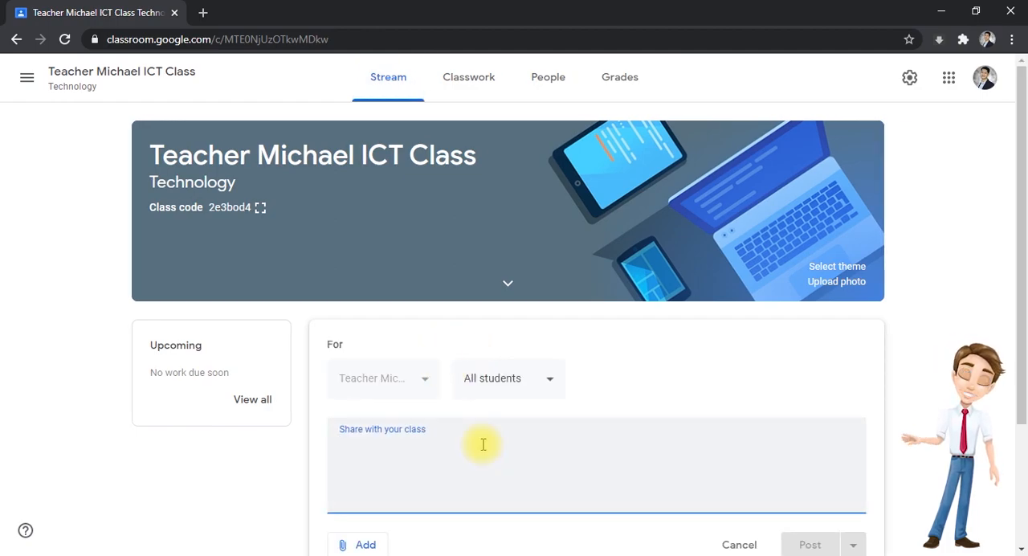
click(494, 382)
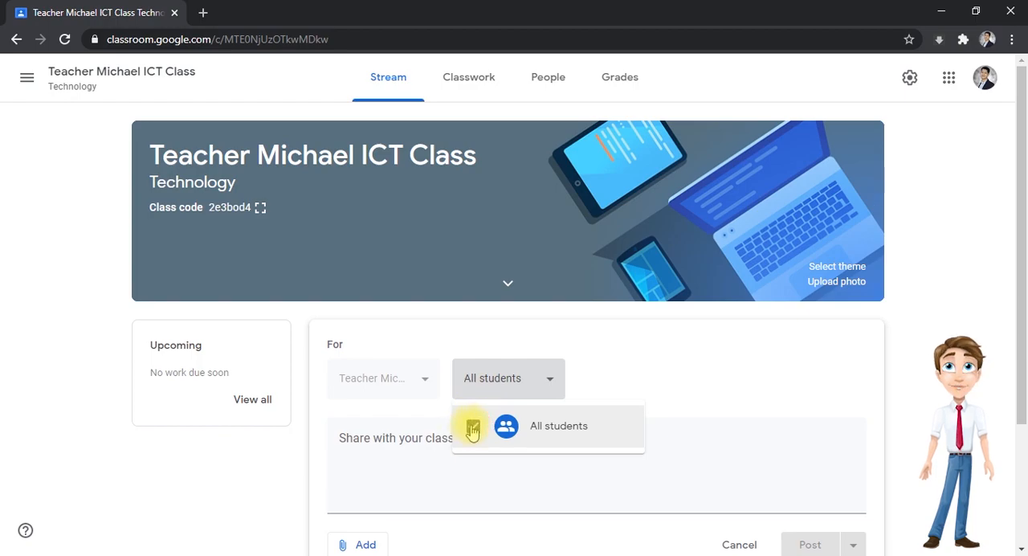
click(417, 441)
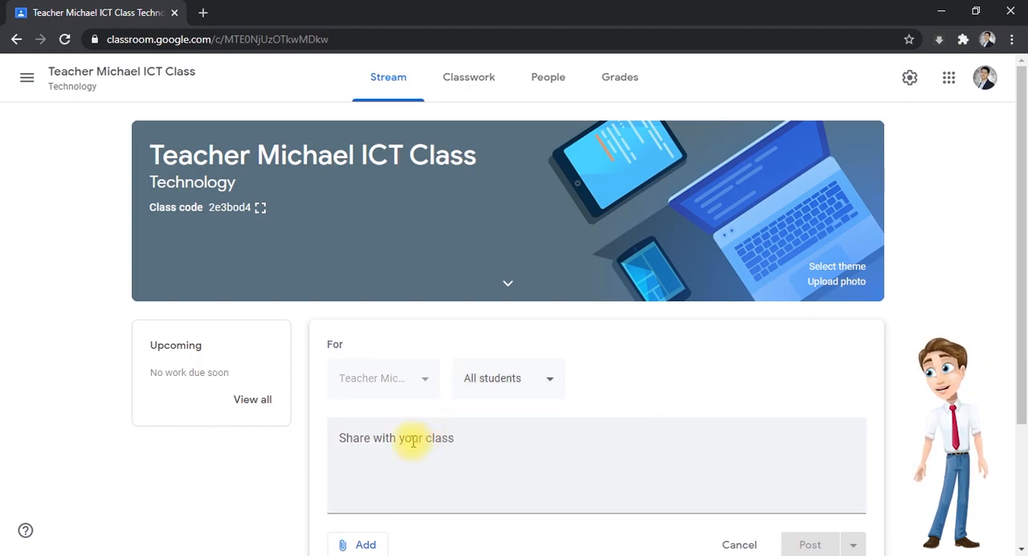
- Write "Welcome to ICT class!" as the announcement's message
scroll(415, 437, down, 2)
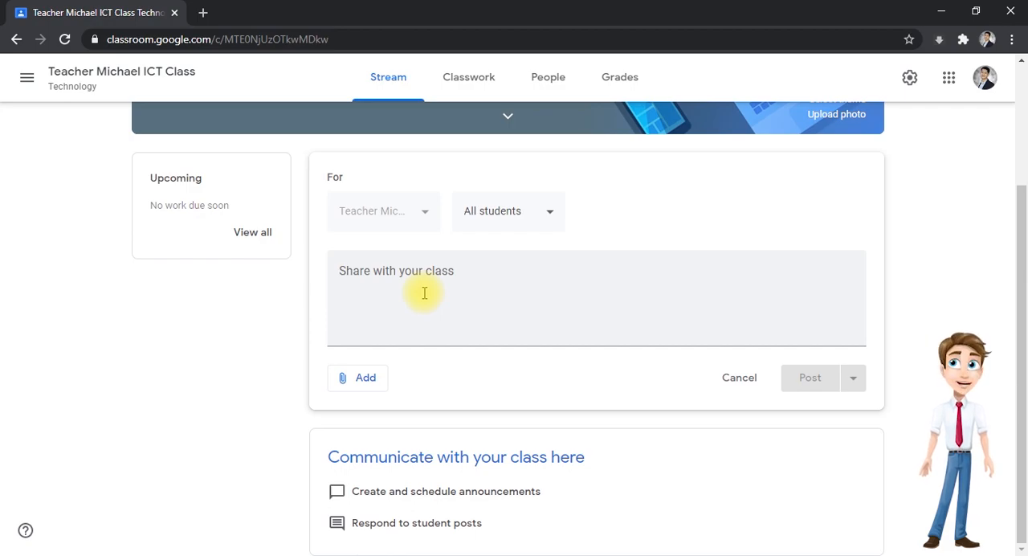
click(384, 325)
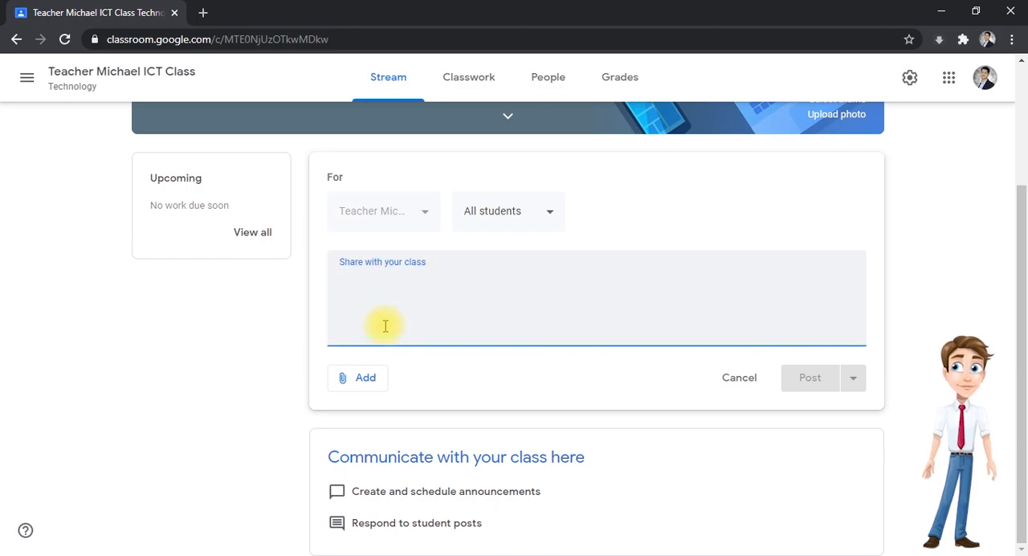
text(Welcome to)
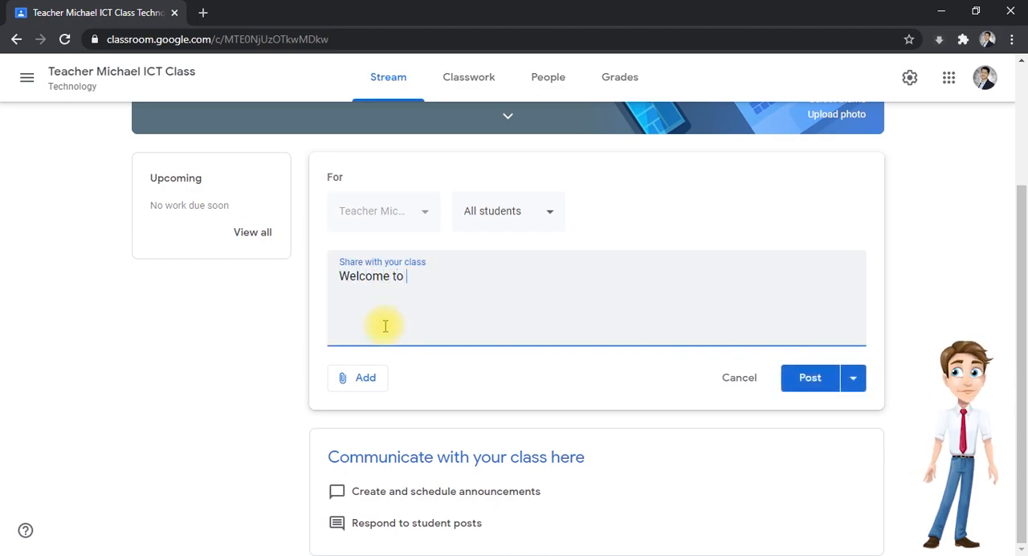
text( ICT class!)
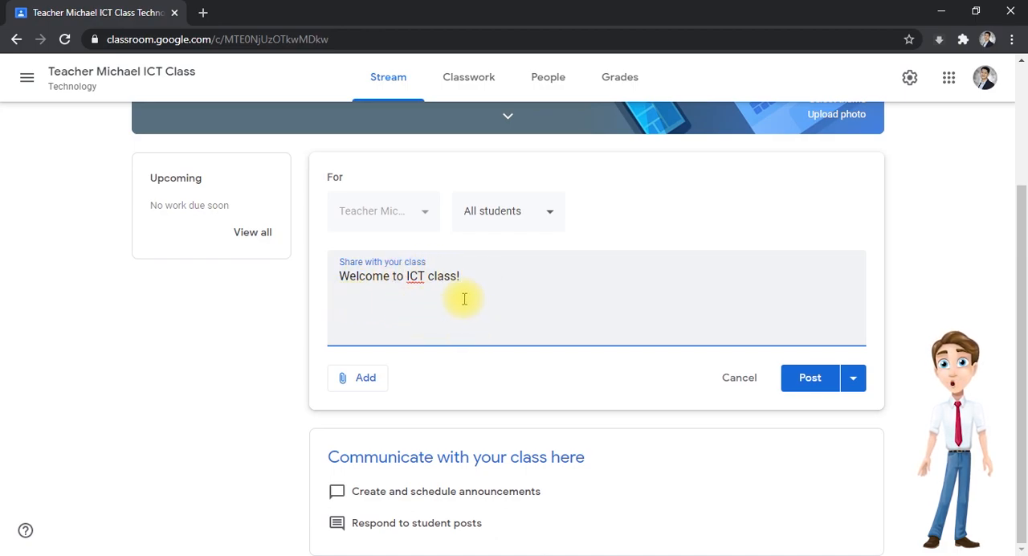
- Attach the Contact Information form from the recent Google Drive files to the announcement
click(347, 387)
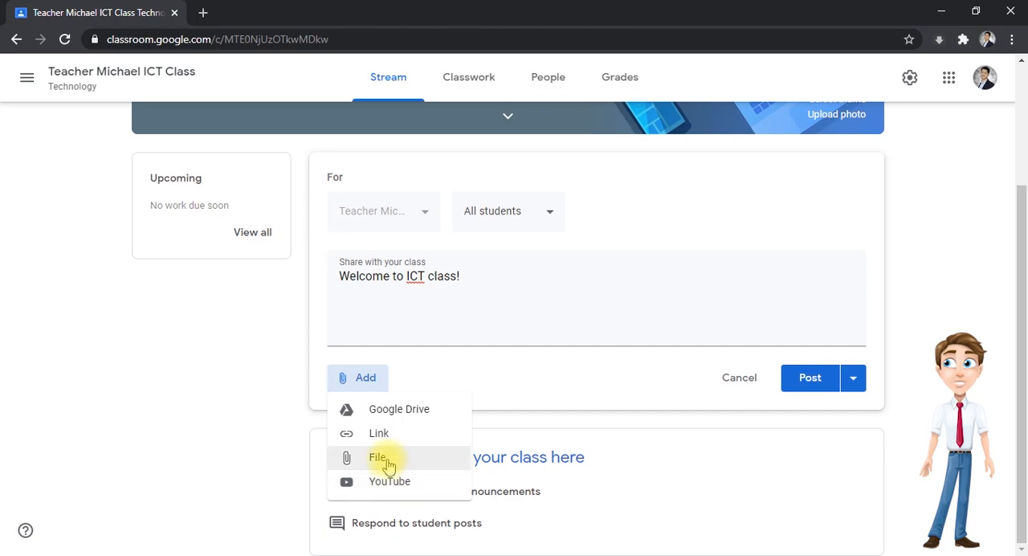
click(409, 411)
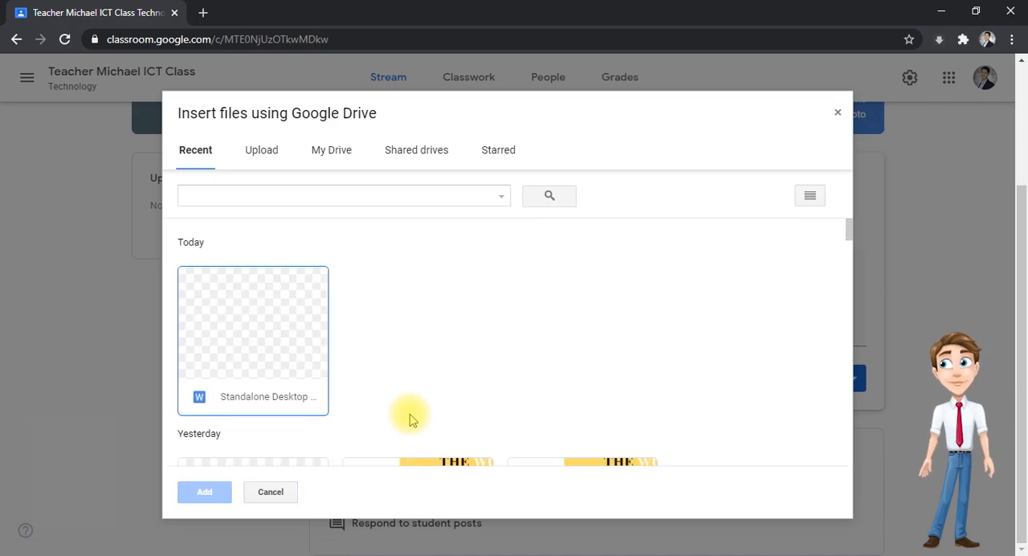
scroll(416, 374, down, 10)
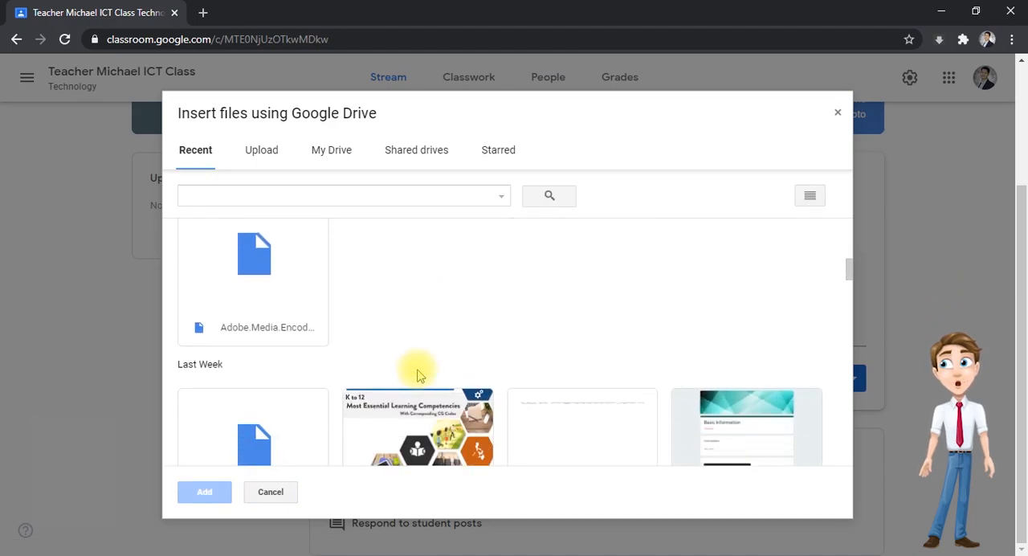
scroll(415, 371, down, 1)
scroll(413, 367, up, 2)
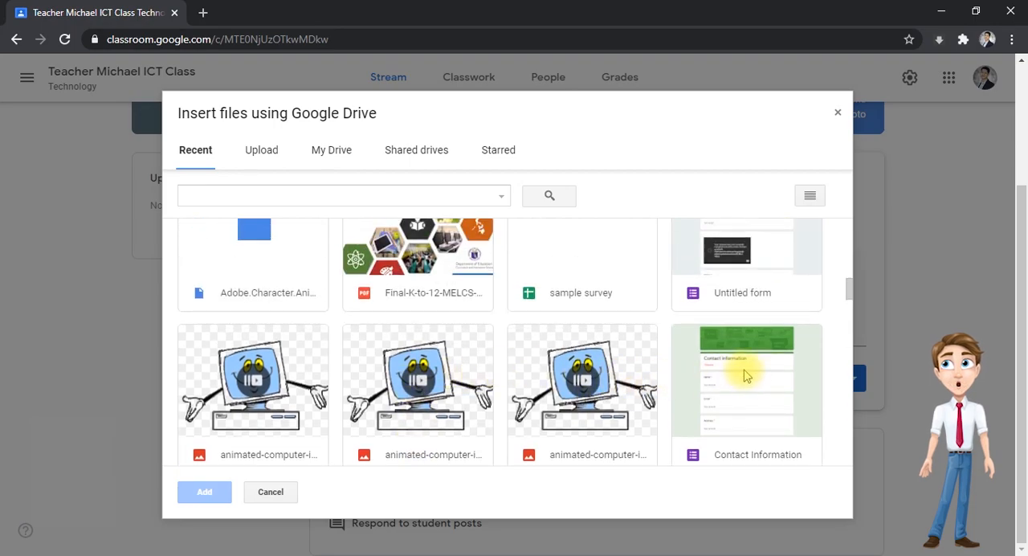
click(709, 383)
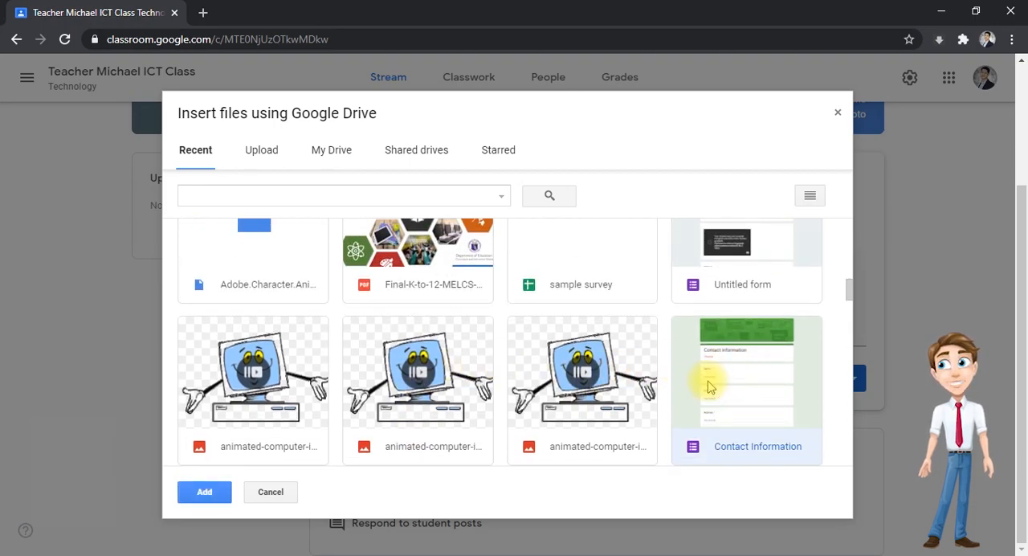
click(203, 489)
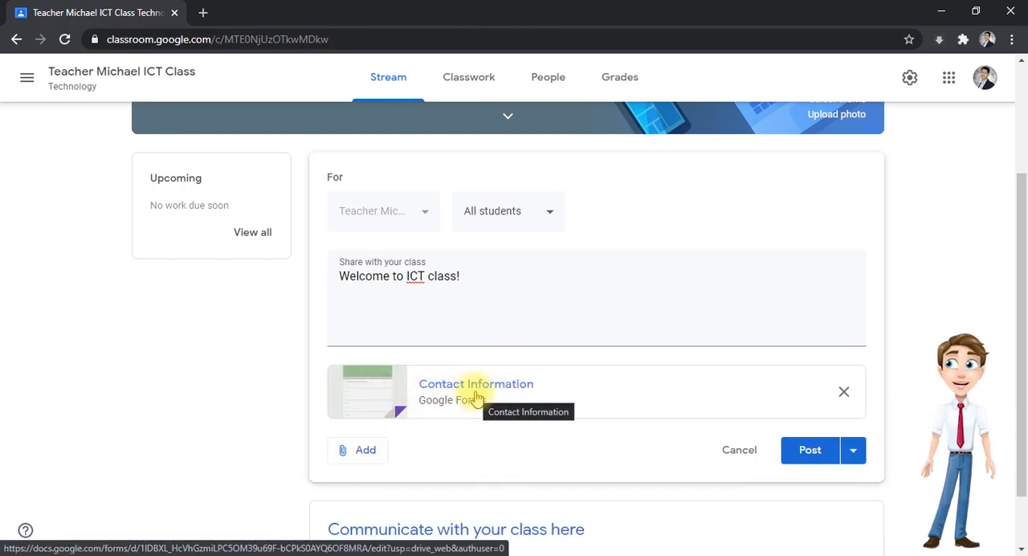
- Start a link attachment for the announcement and, in a new browser tab, search the web for "ict" and open the TechTerms ICT definition page
scroll(474, 396, down, 1)
click(366, 377)
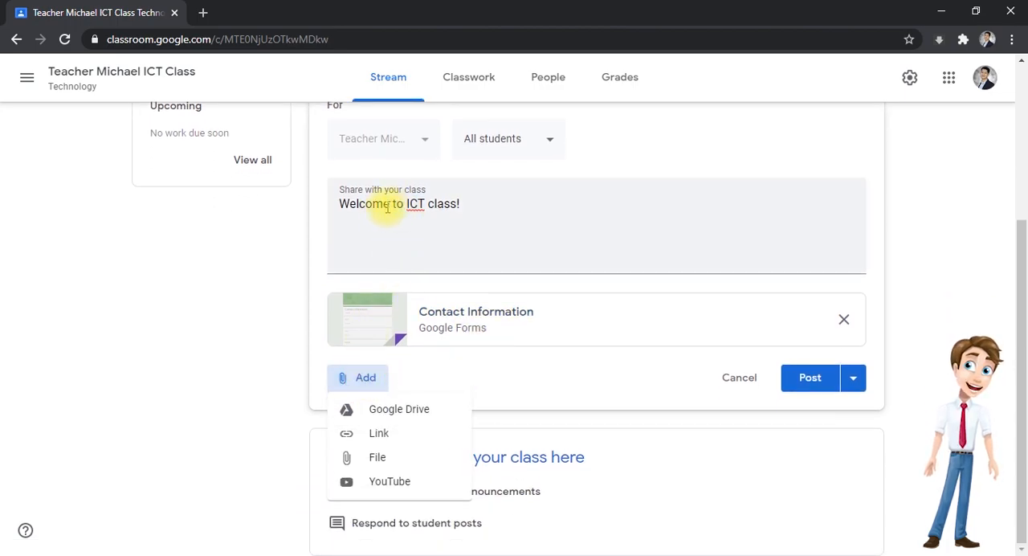
click(379, 433)
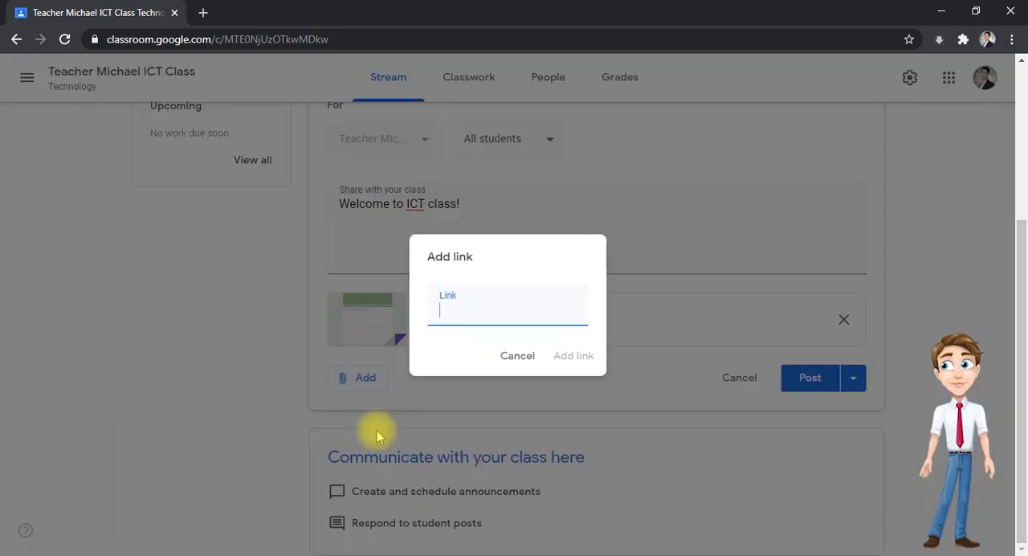
click(205, 12)
click(216, 33)
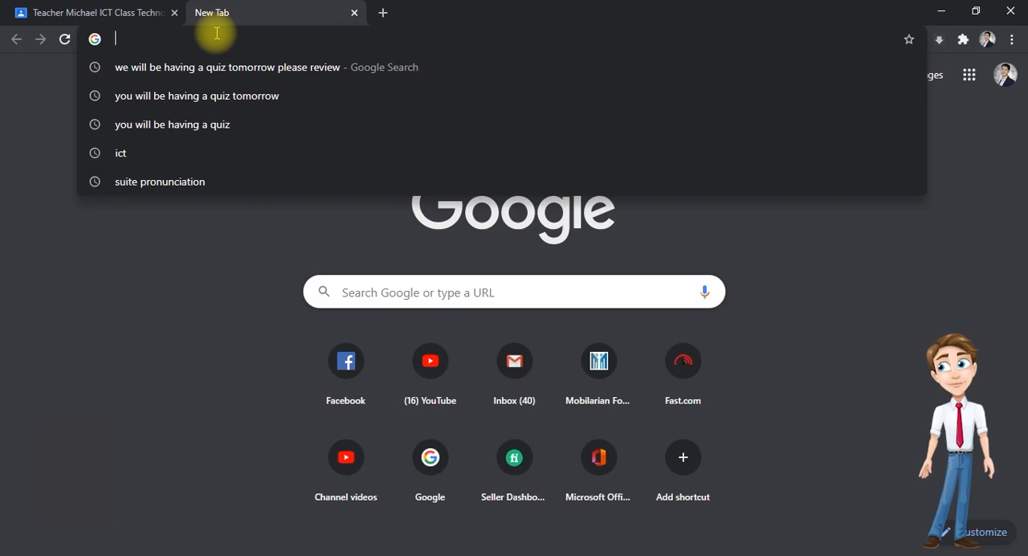
text(ict)
key(Return)
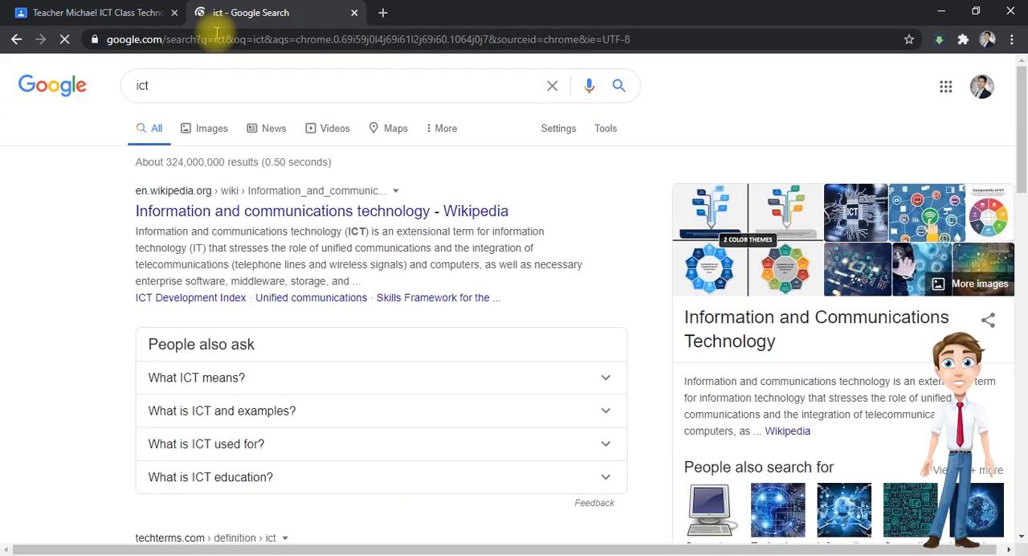
scroll(232, 310, down, 4)
scroll(232, 310, down, 1)
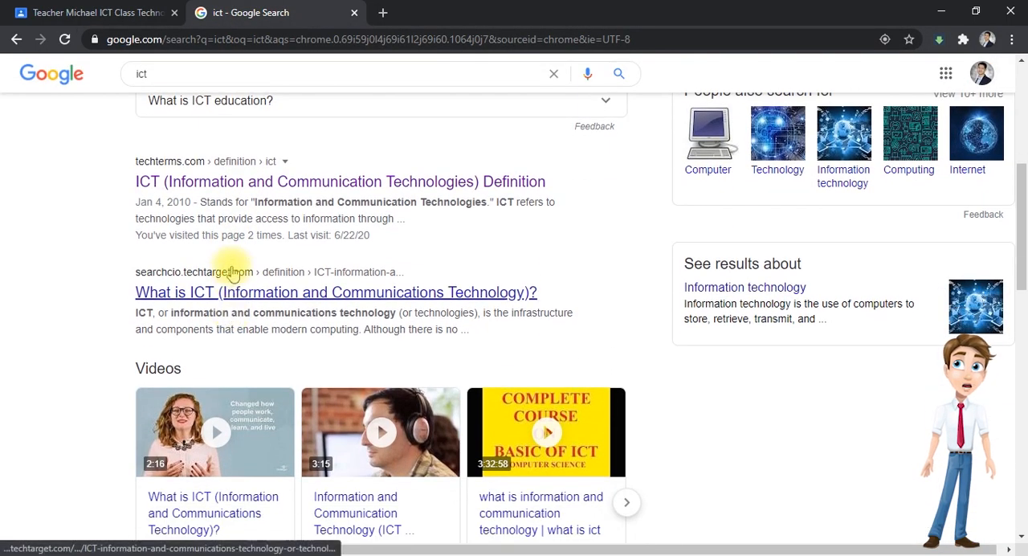
click(217, 185)
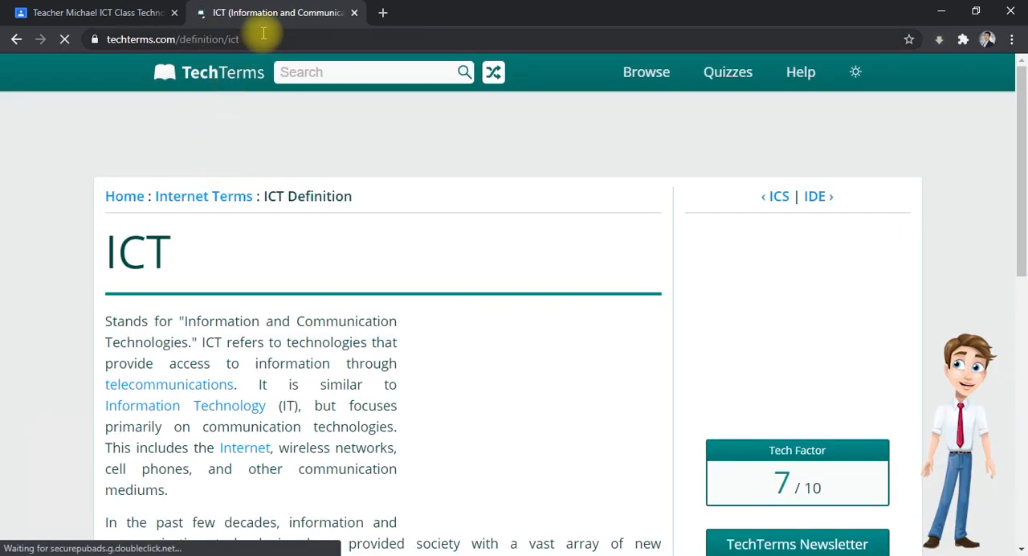
- Copy the TechTerms page address techterms.com/definition/ict and attach it to the welcome announcement as a link
click(112, 39)
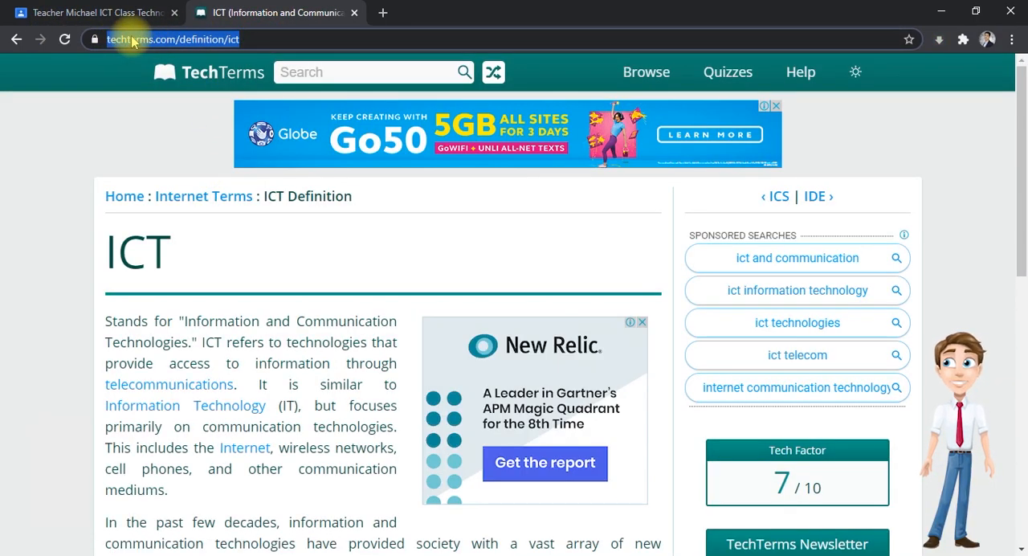
click(92, 12)
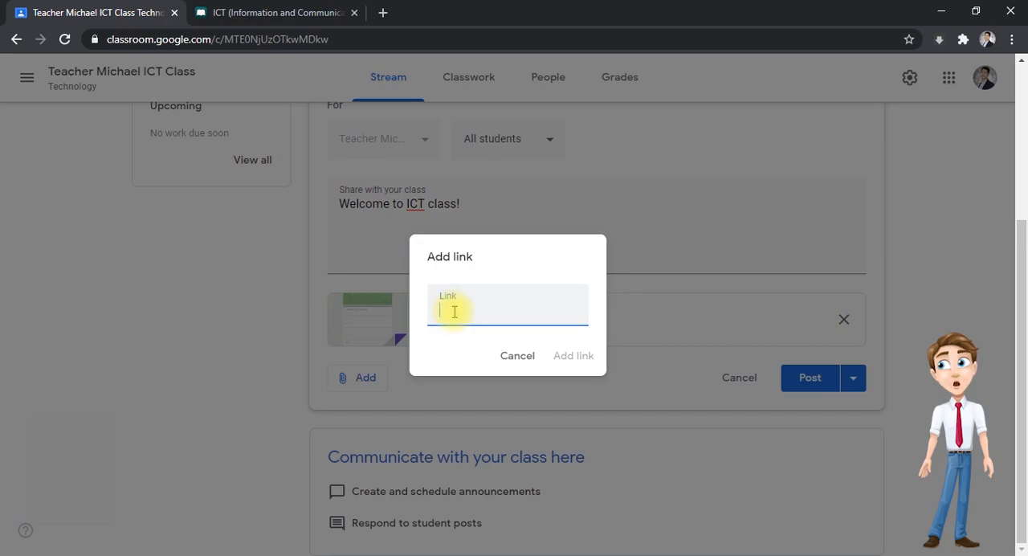
key(ctrl+v)
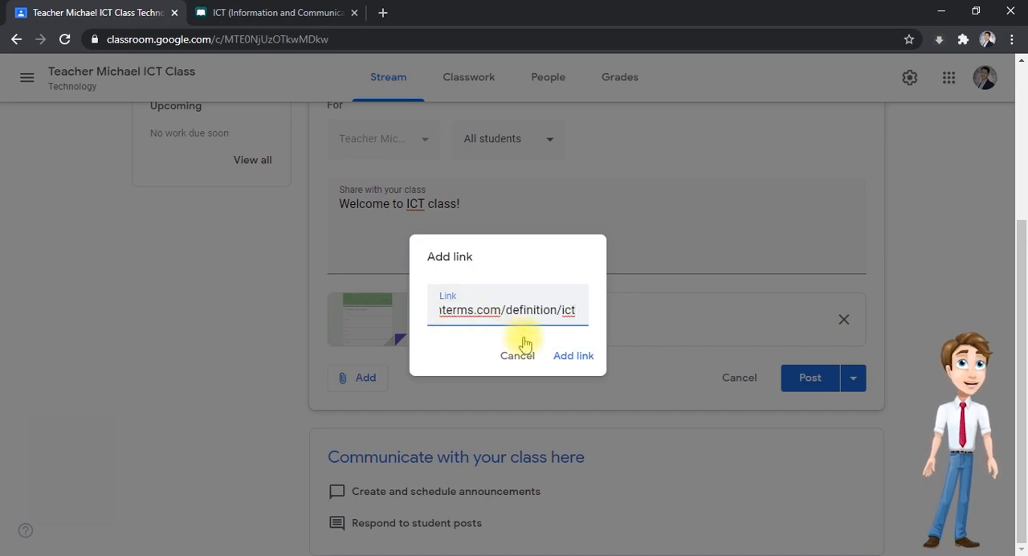
click(586, 356)
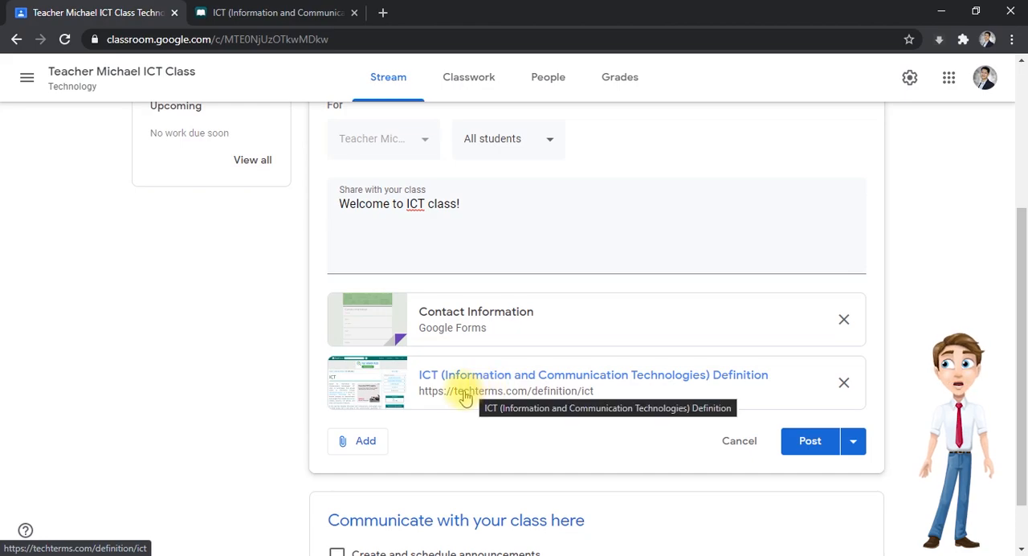
- Upload the PowerPoint file World After Coronavirus.pptx from the Desktop folder as an attachment to the announcement
click(365, 442)
scroll(365, 466, down, 1)
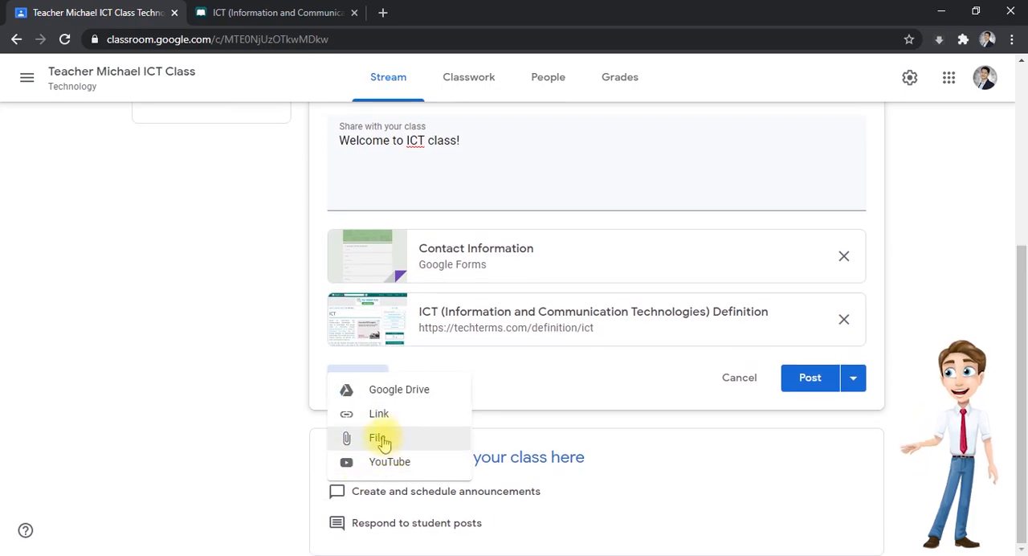
click(379, 438)
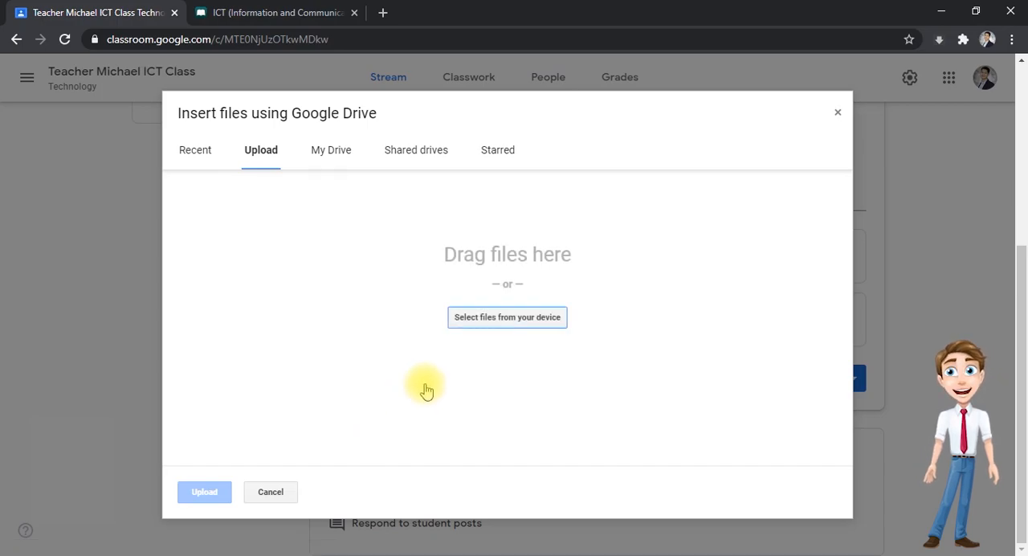
click(490, 327)
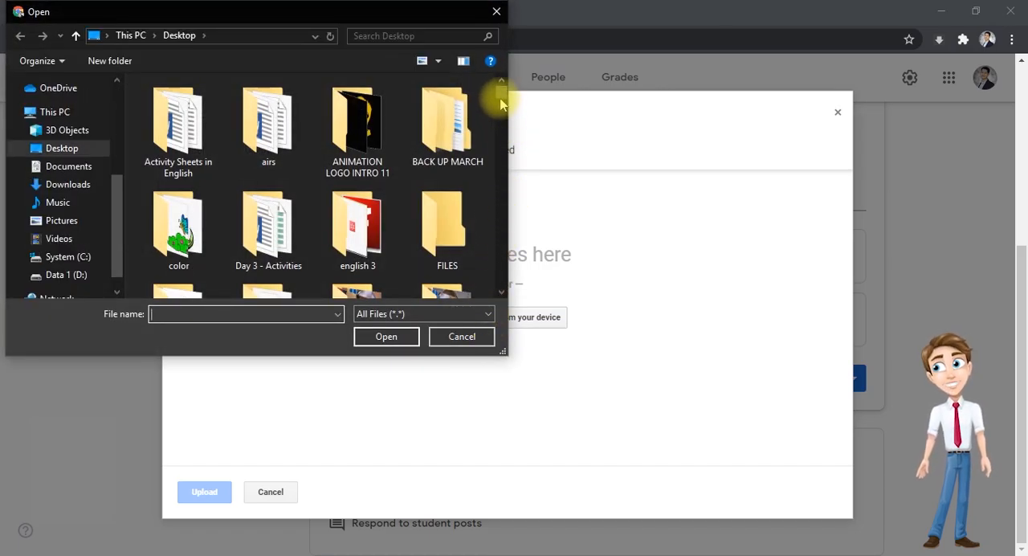
drag(495, 104, 500, 284)
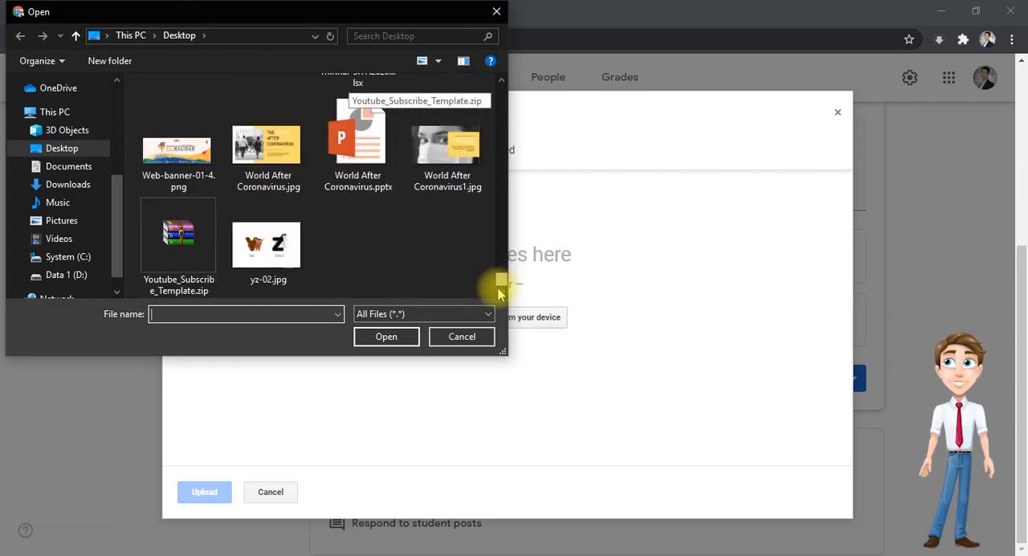
click(361, 155)
click(385, 341)
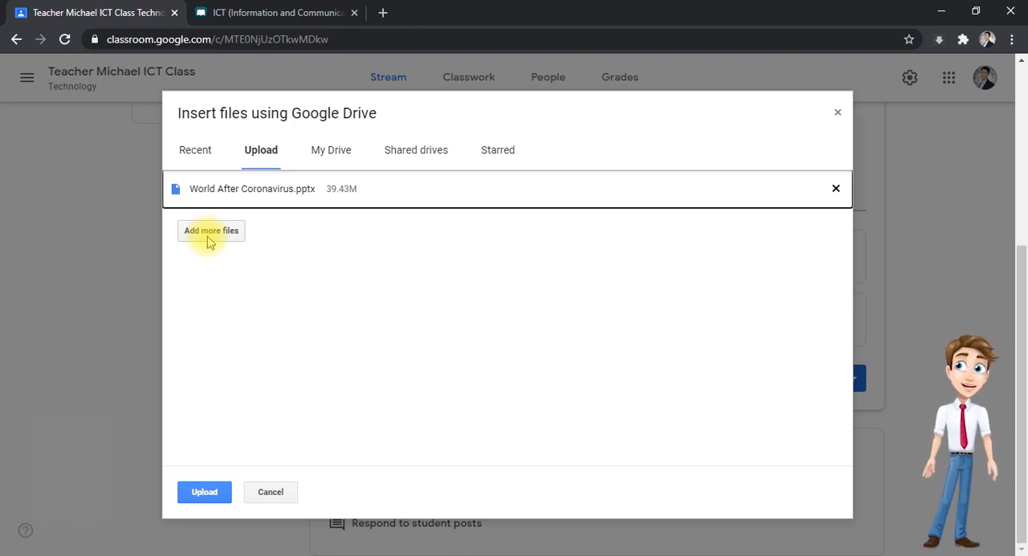
click(204, 492)
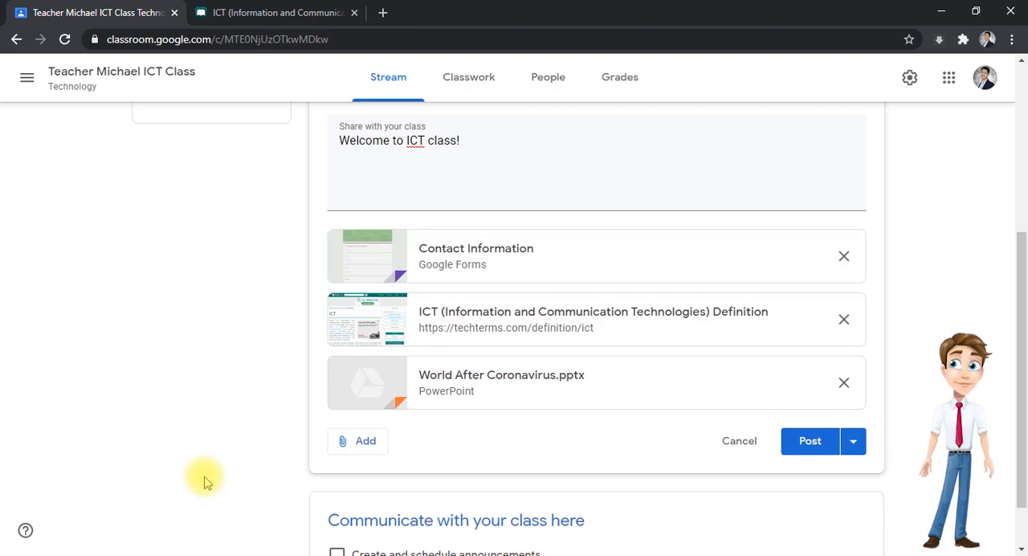
- Search YouTube for "ict" and attach the video "What is ICT??? | Brief introduction IT & ICT" to the announcement
click(366, 444)
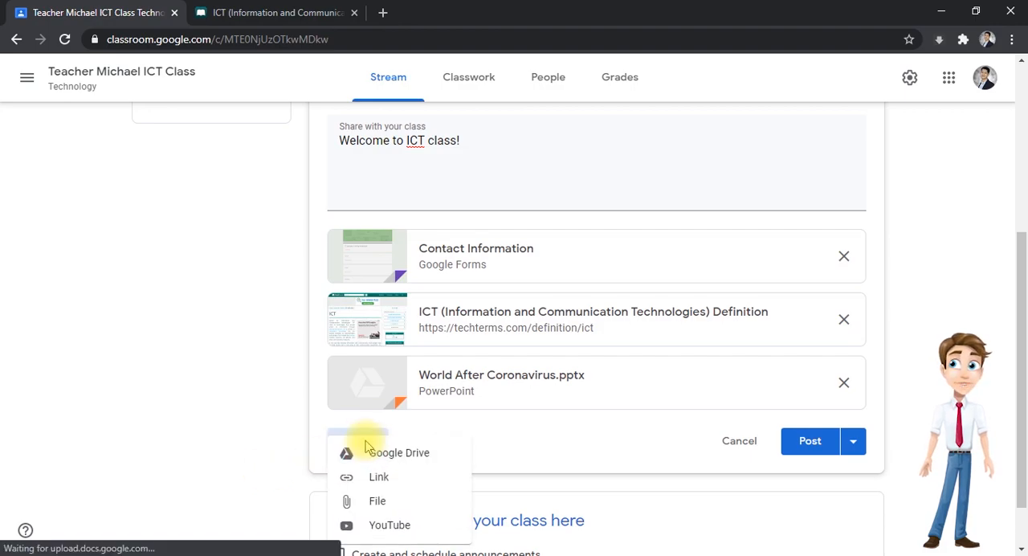
click(399, 530)
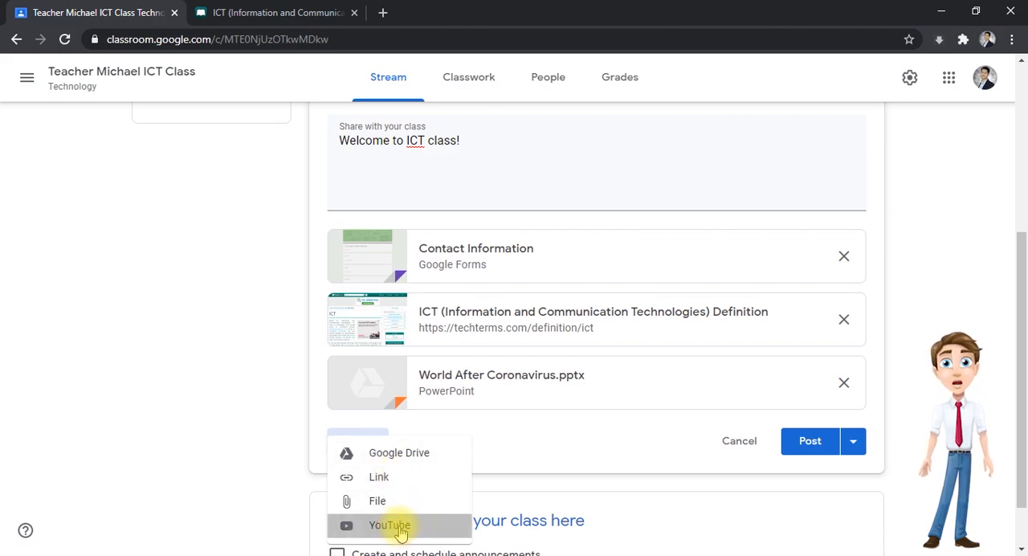
click(337, 198)
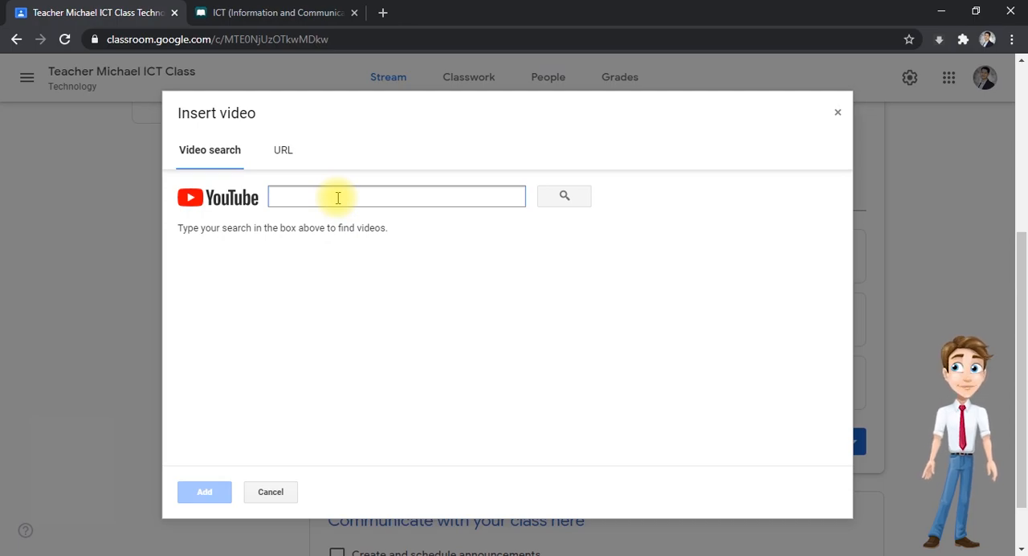
text(ict)
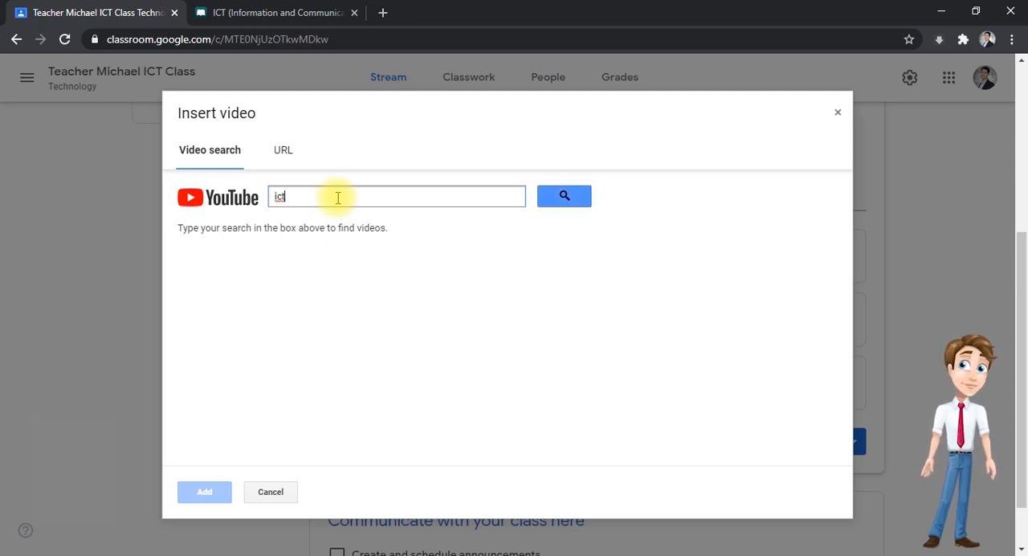
key(Return)
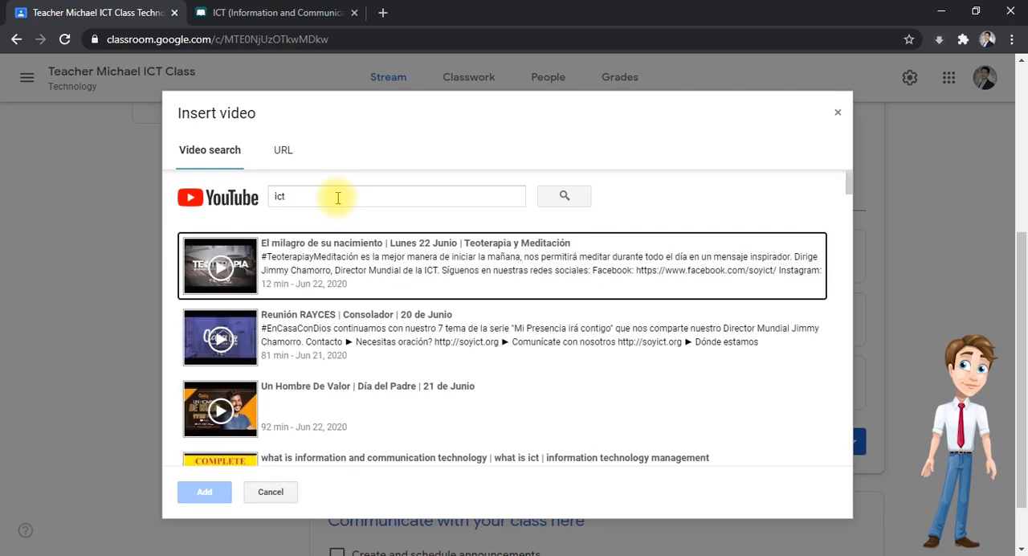
scroll(321, 297, down, 2)
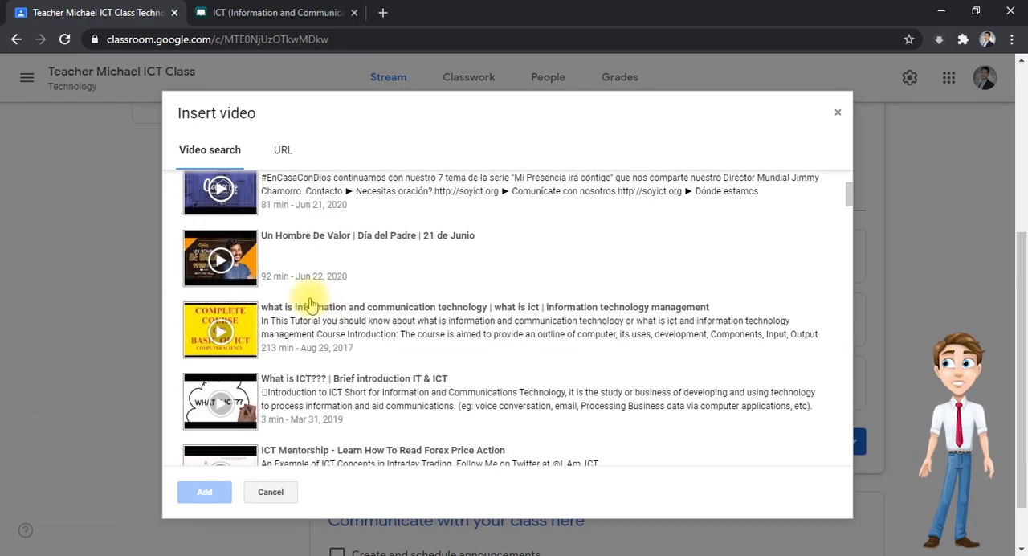
scroll(307, 323, down, 1)
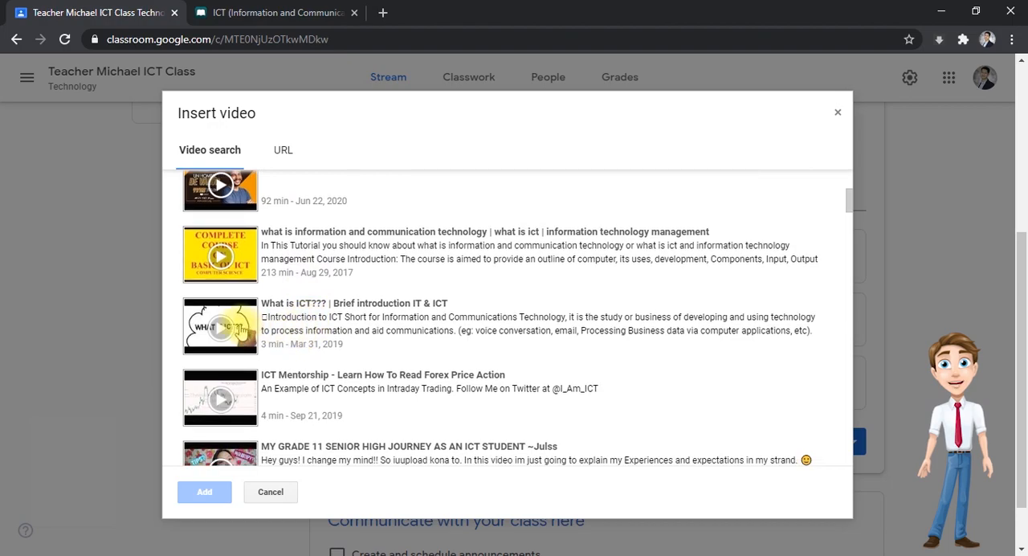
click(240, 328)
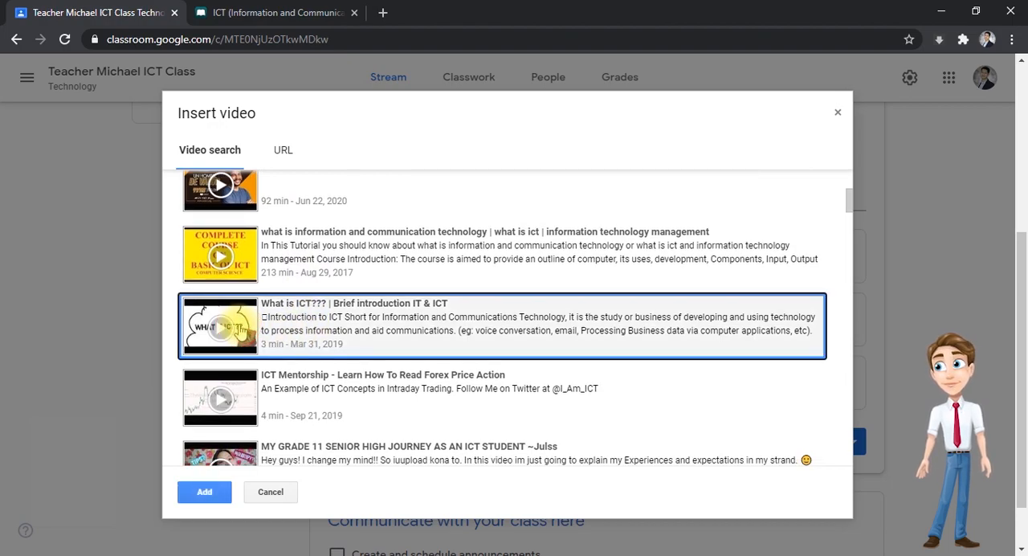
click(204, 492)
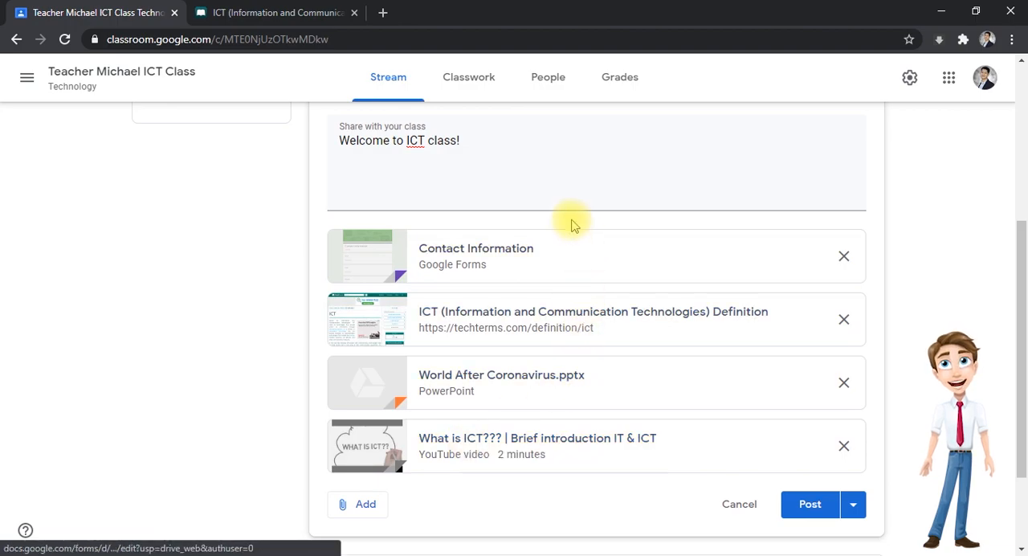
- Review the welcome announcement's message and attachments and post it to the class stream
scroll(426, 244, up, 1)
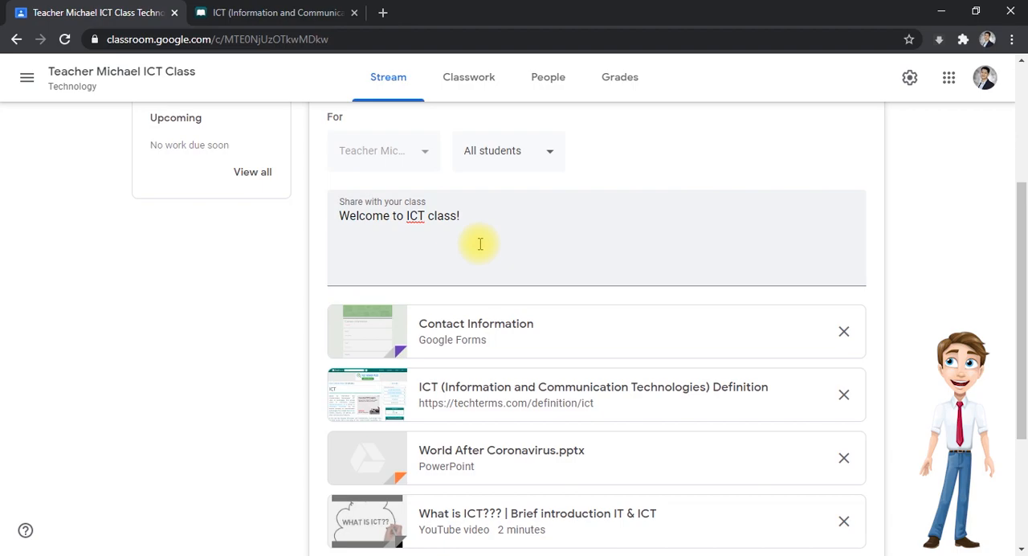
scroll(480, 243, down, 2)
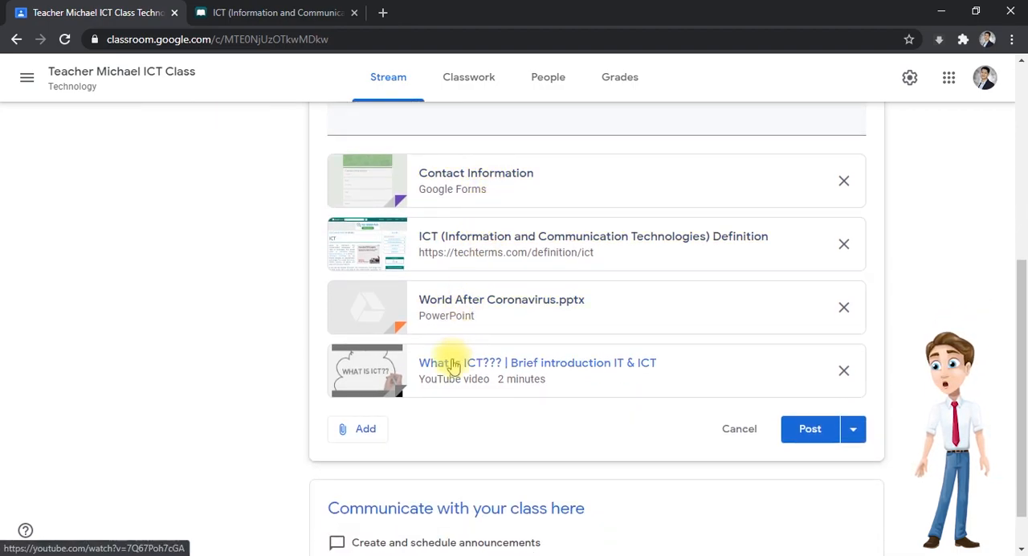
scroll(482, 241, up, 2)
scroll(496, 250, down, 2)
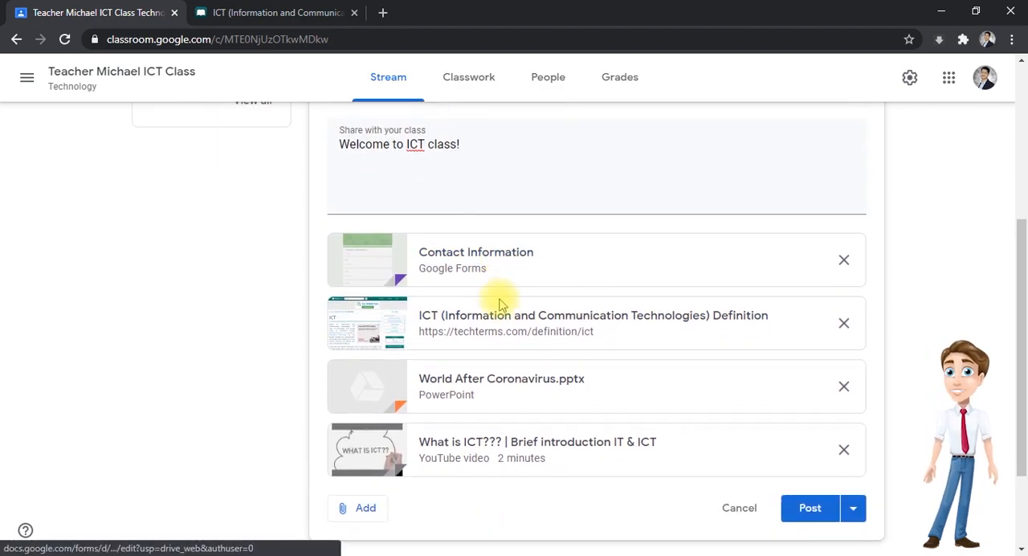
click(807, 432)
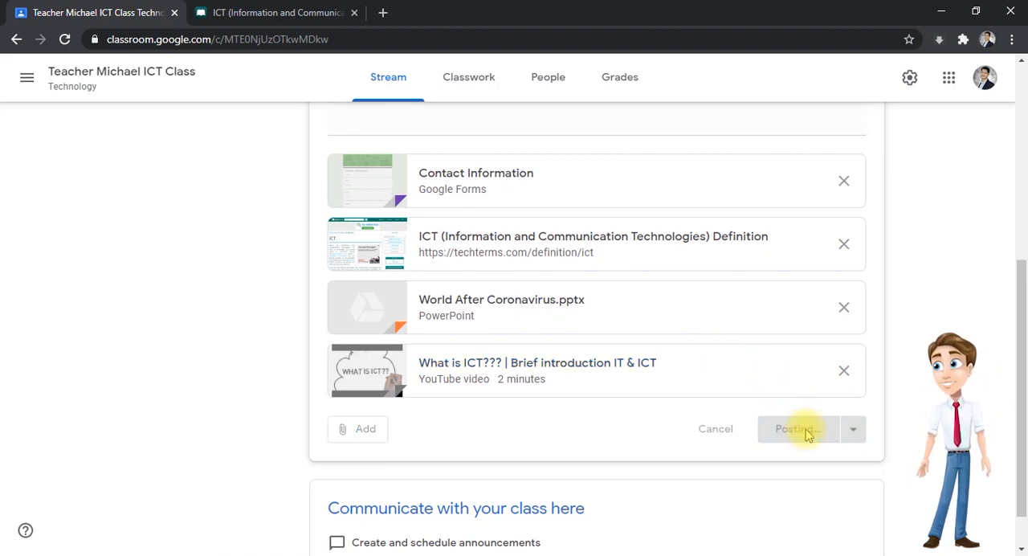
scroll(619, 413, down, 2)
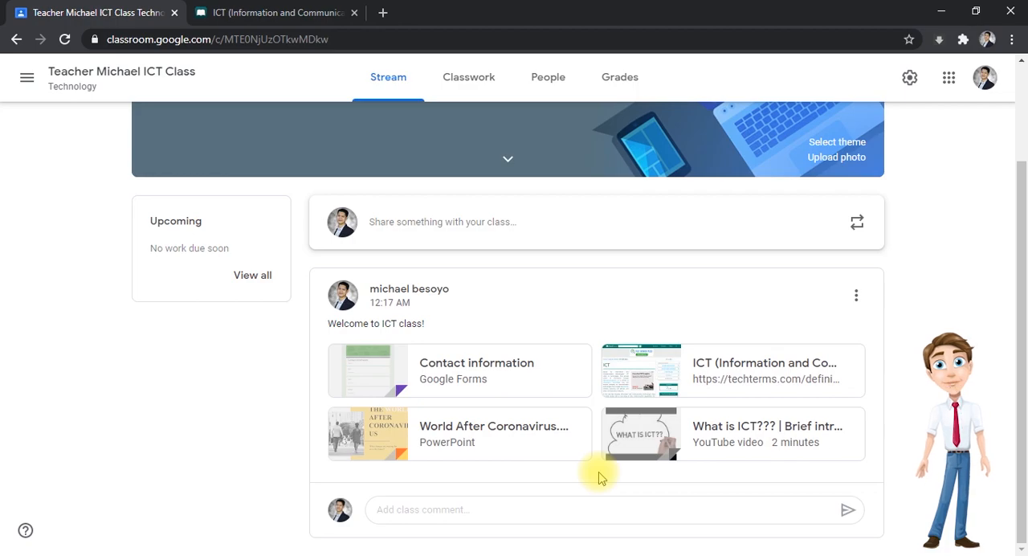
- Start a second announcement with the message "We will be having a quiz on Monday. Please review the following:"
click(411, 232)
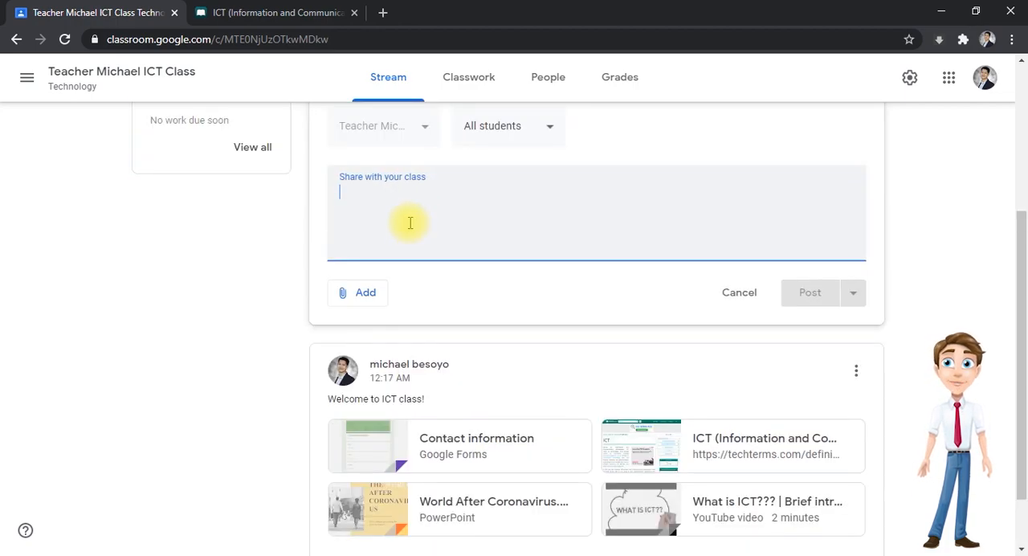
scroll(409, 222, up, 1)
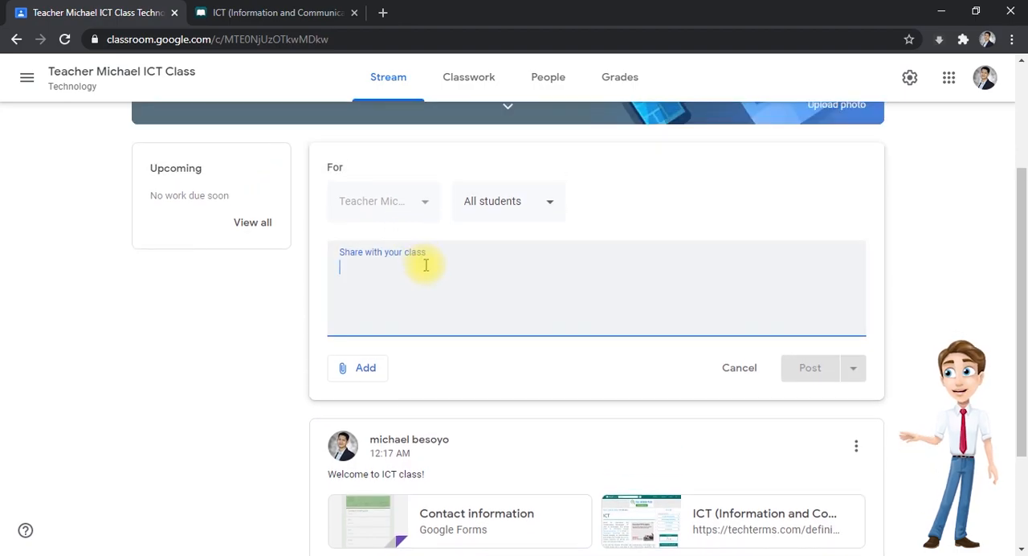
text(We will be having a quiz on Monday. Please review the following:)
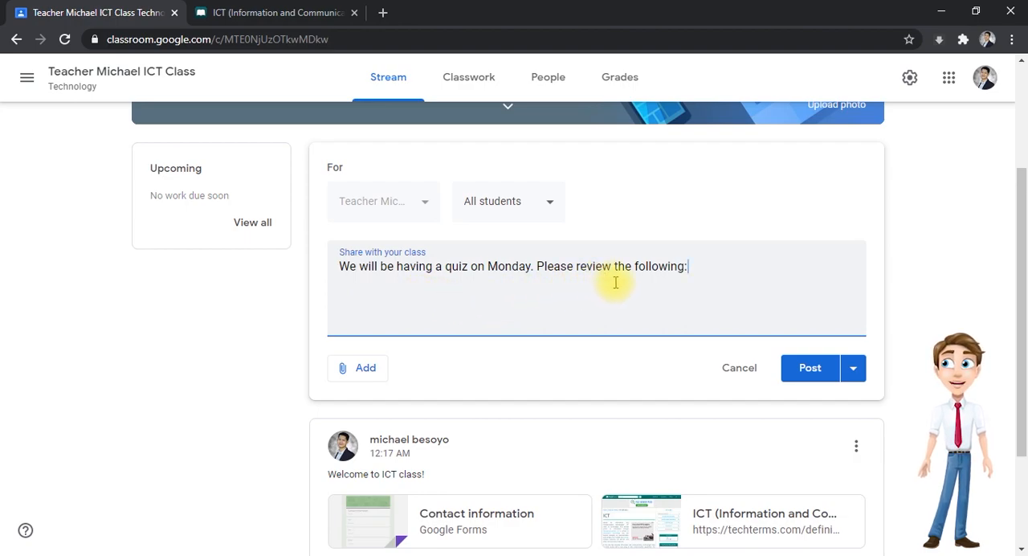
- Search YouTube for "ict" and attach "What is ICT??? | Brief introduction IT & ICT" to the quiz announcement
click(365, 368)
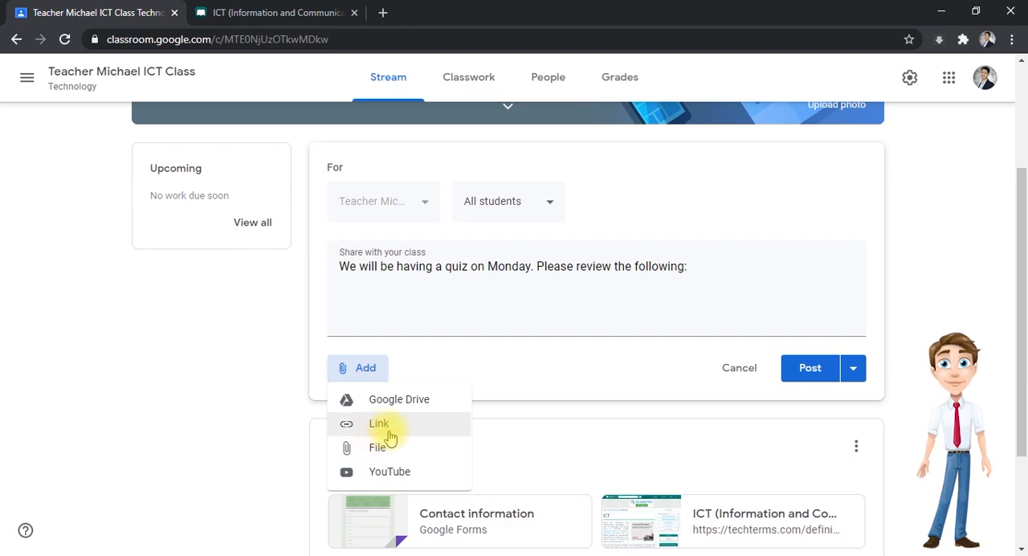
click(376, 473)
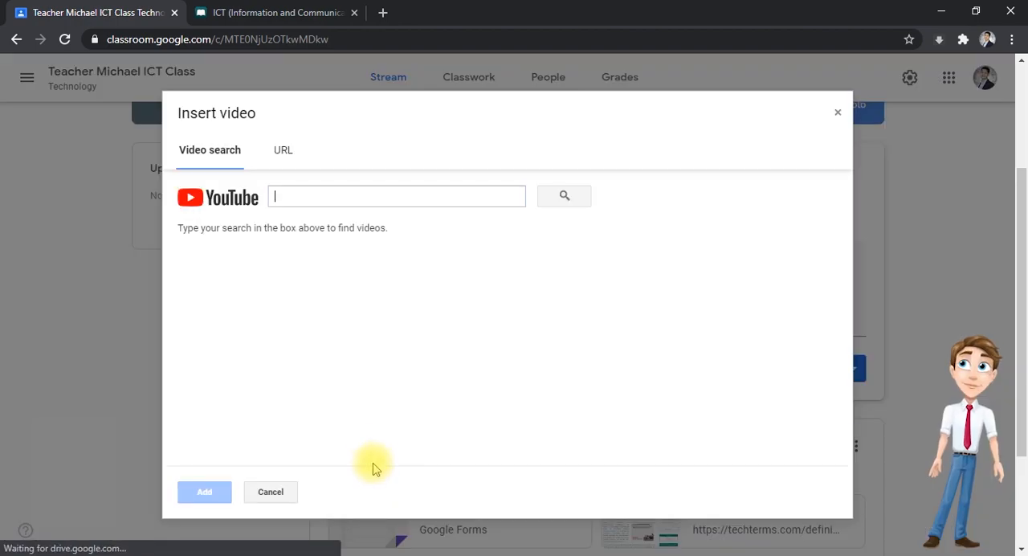
text(ict)
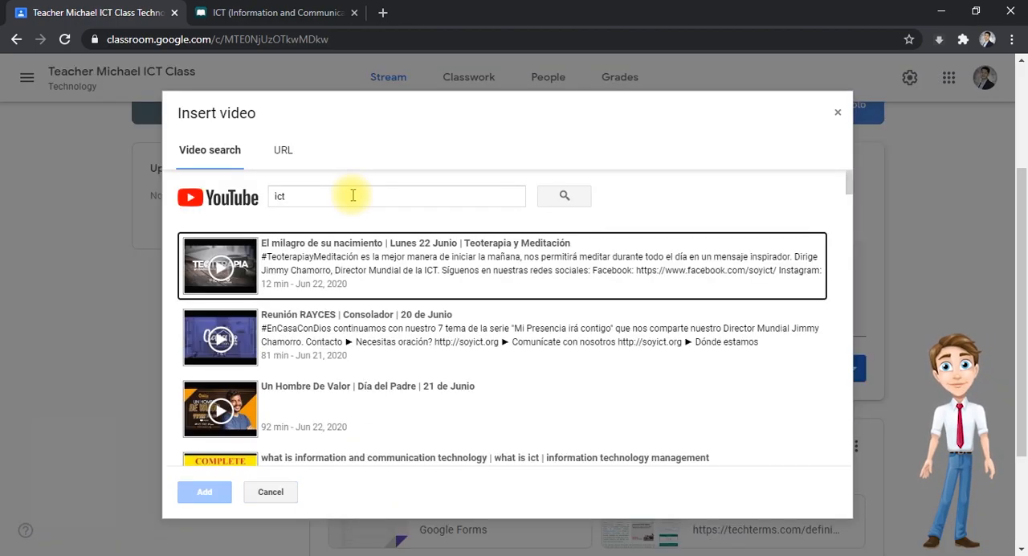
scroll(353, 322, down, 3)
click(271, 344)
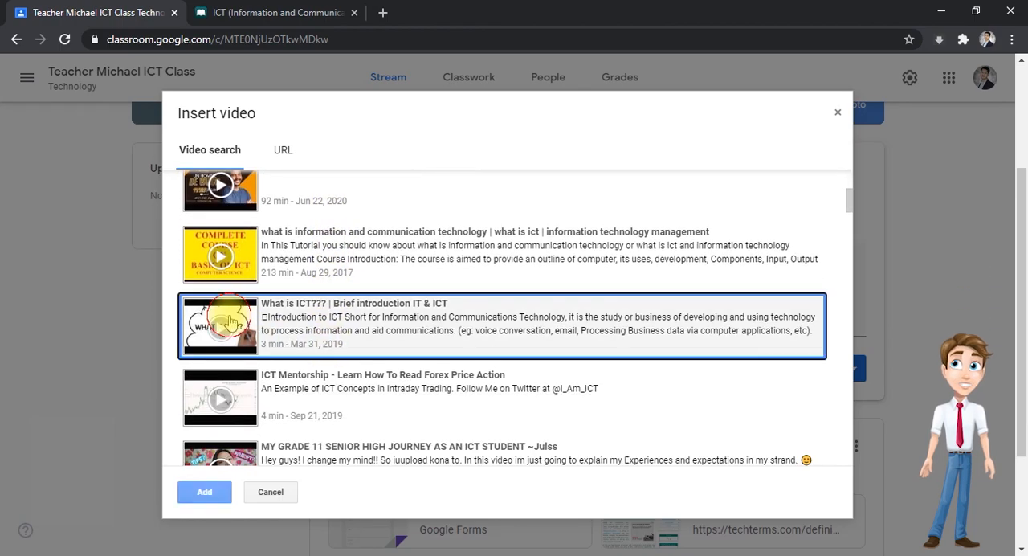
click(213, 491)
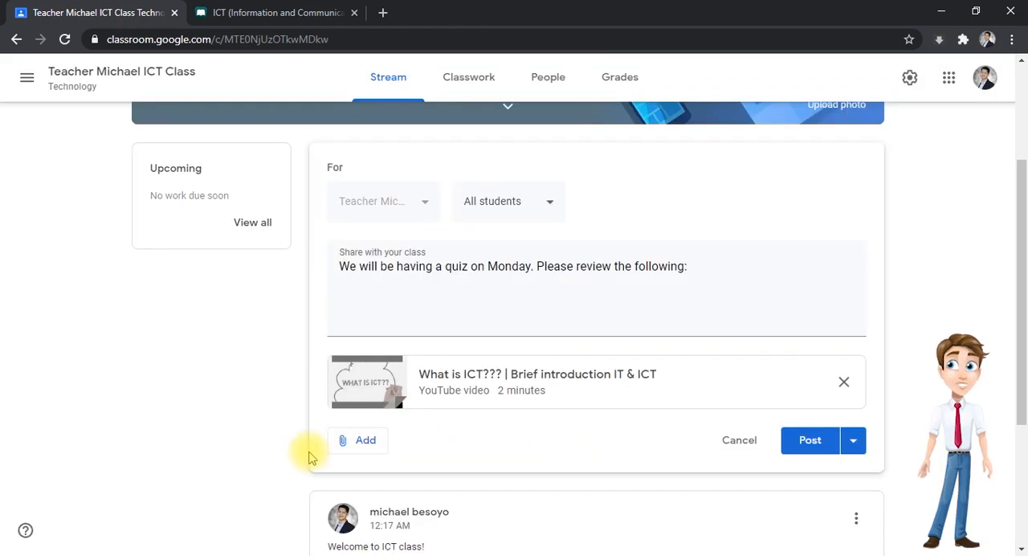
- Upload COMPUTER NETWORKING.kpub2 from the Desktop folder as a second attachment to the quiz announcement
scroll(319, 436, down, 1)
click(358, 368)
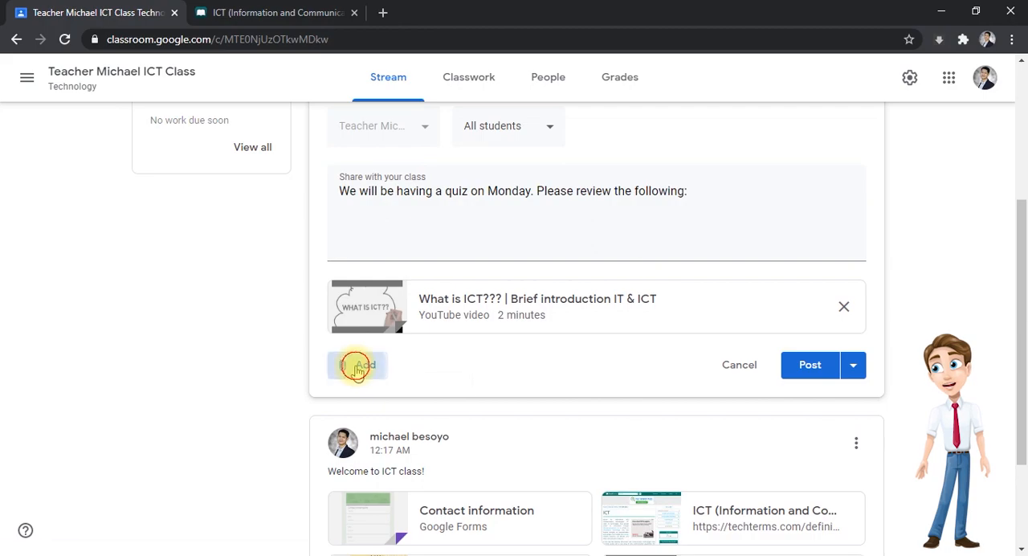
scroll(357, 368, down, 2)
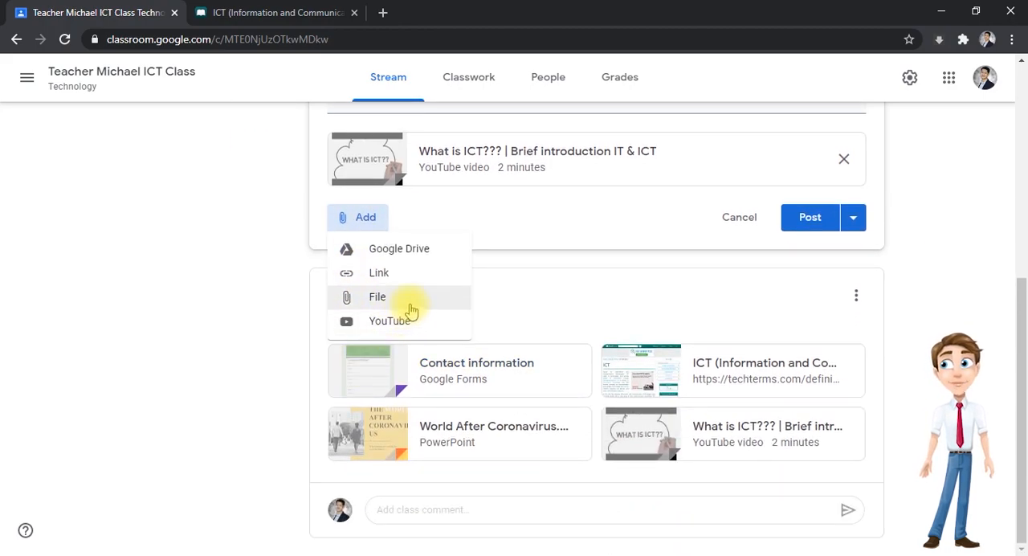
click(378, 296)
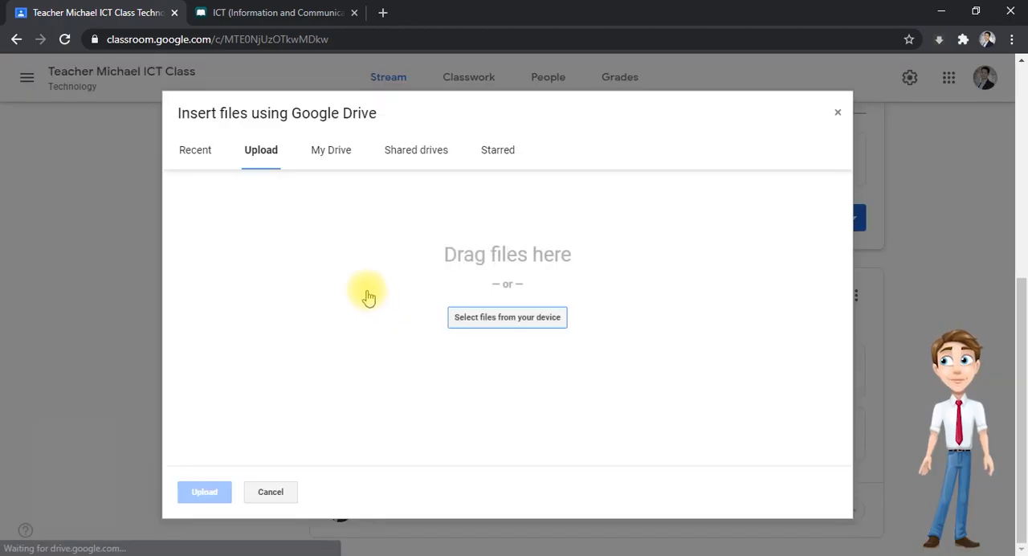
click(474, 320)
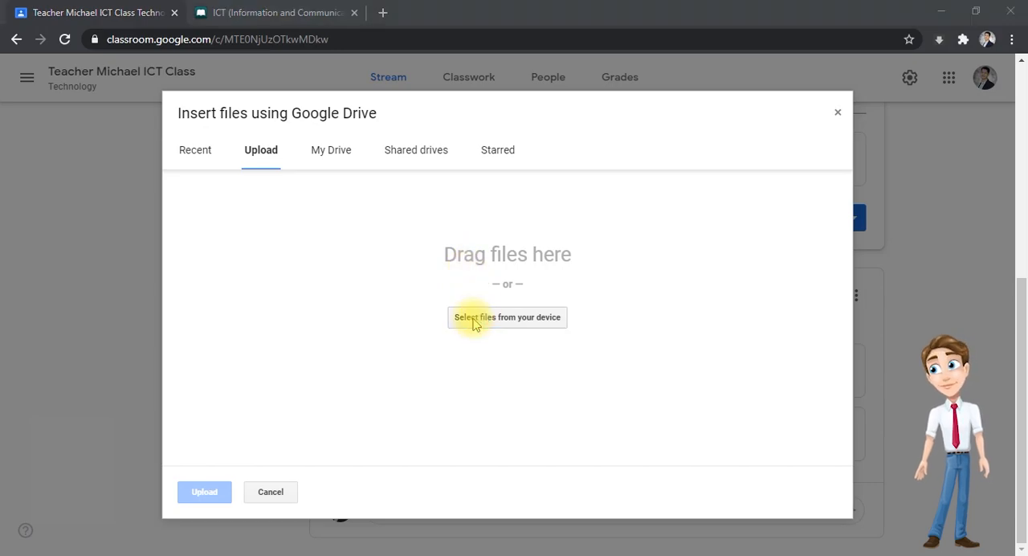
scroll(439, 233, down, 10)
scroll(438, 233, down, 15)
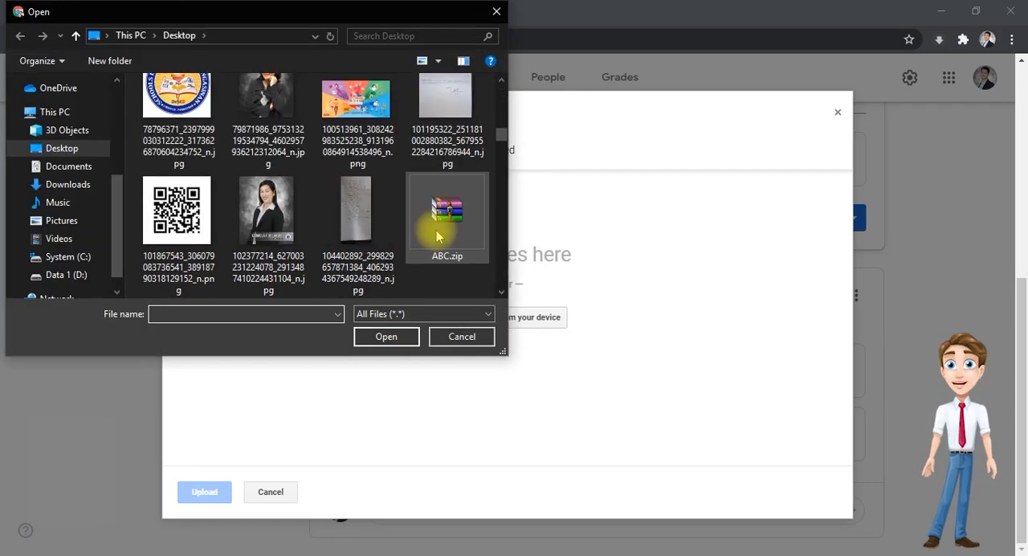
scroll(438, 233, down, 1)
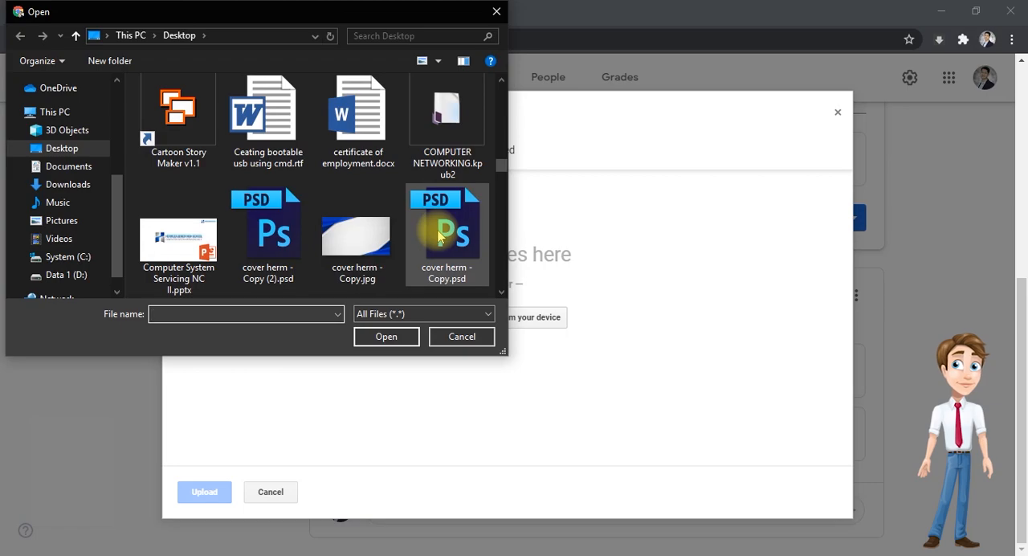
click(449, 137)
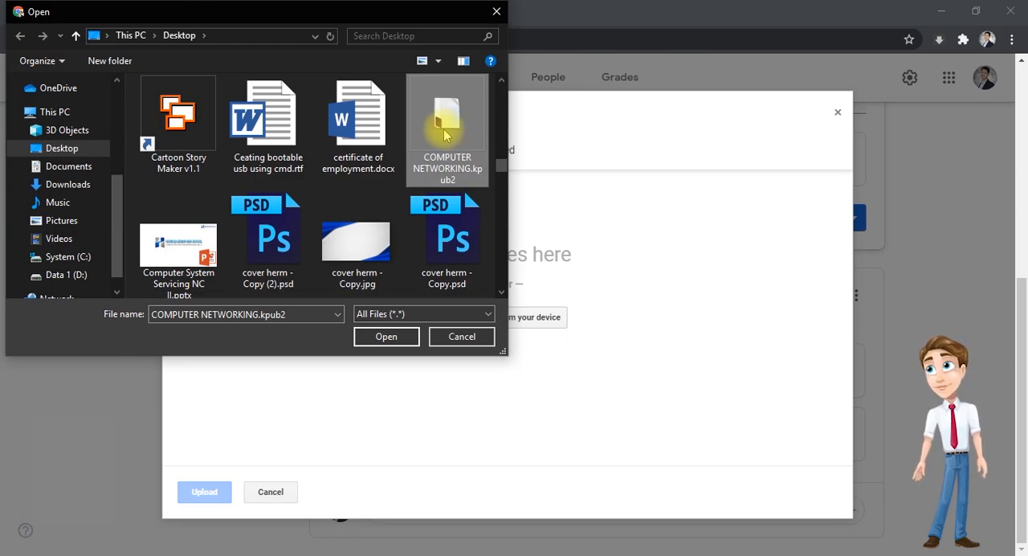
click(385, 338)
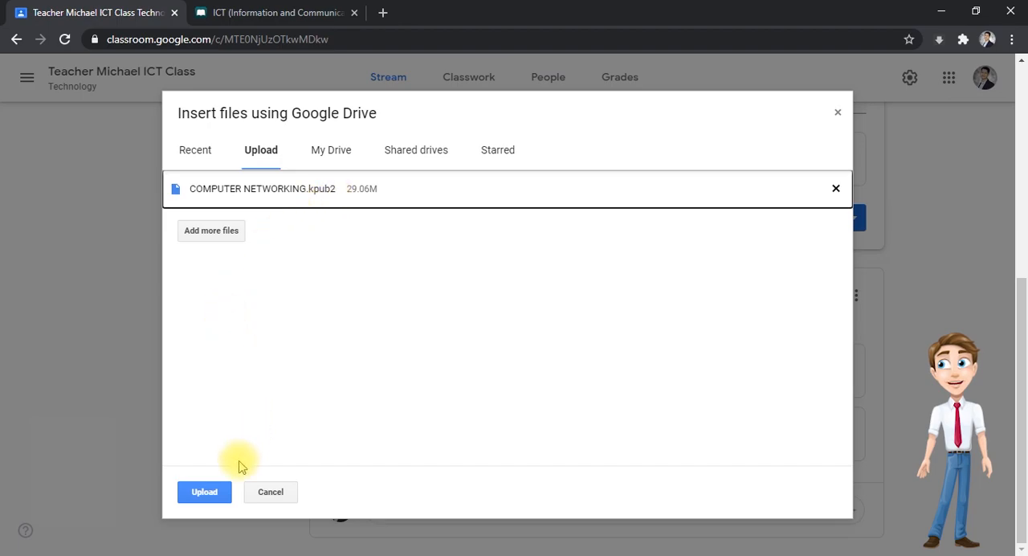
click(211, 494)
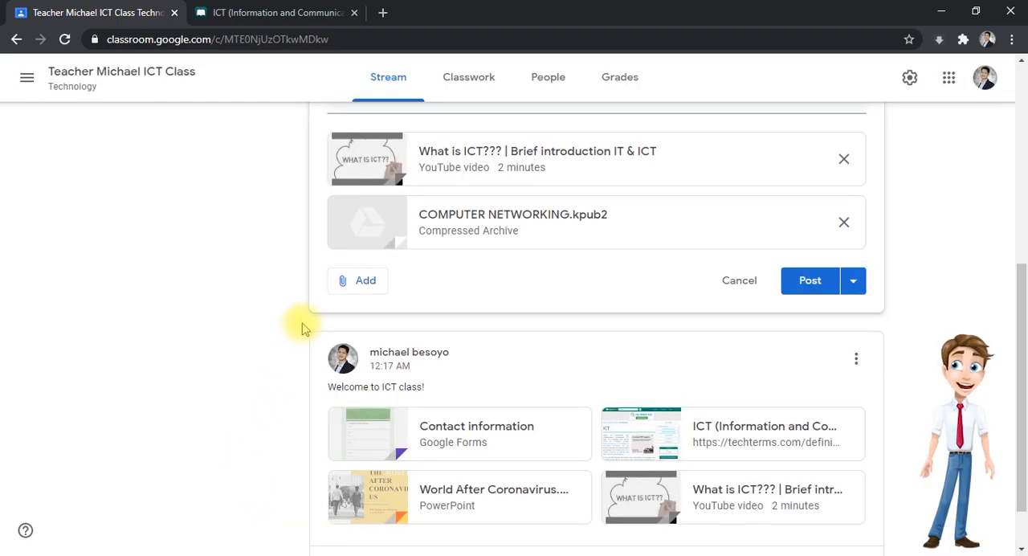
- Check the quiz announcement's message and attachments, then start scheduling it with the date Jun 26, 2020
scroll(377, 289, up, 2)
scroll(431, 301, up, 1)
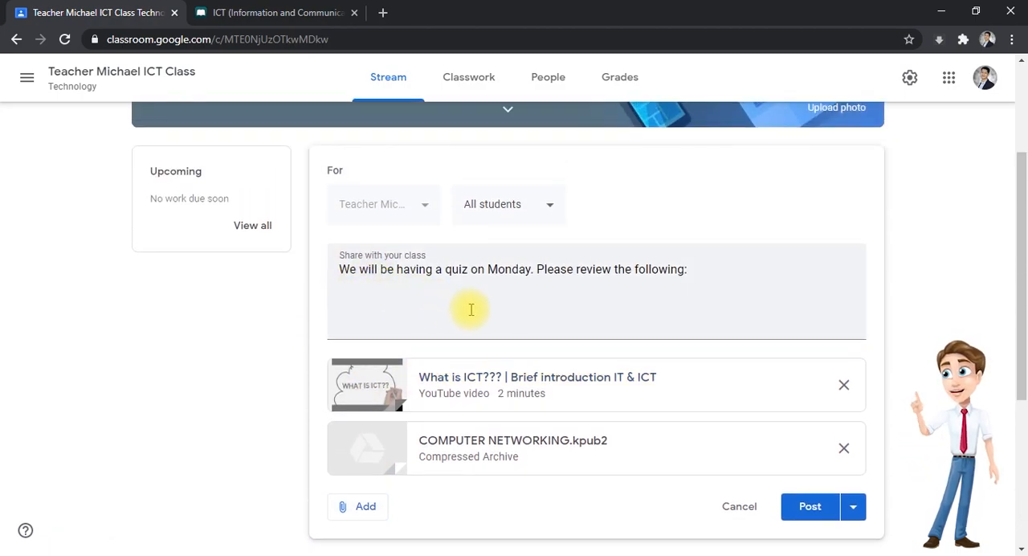
scroll(482, 398, down, 1)
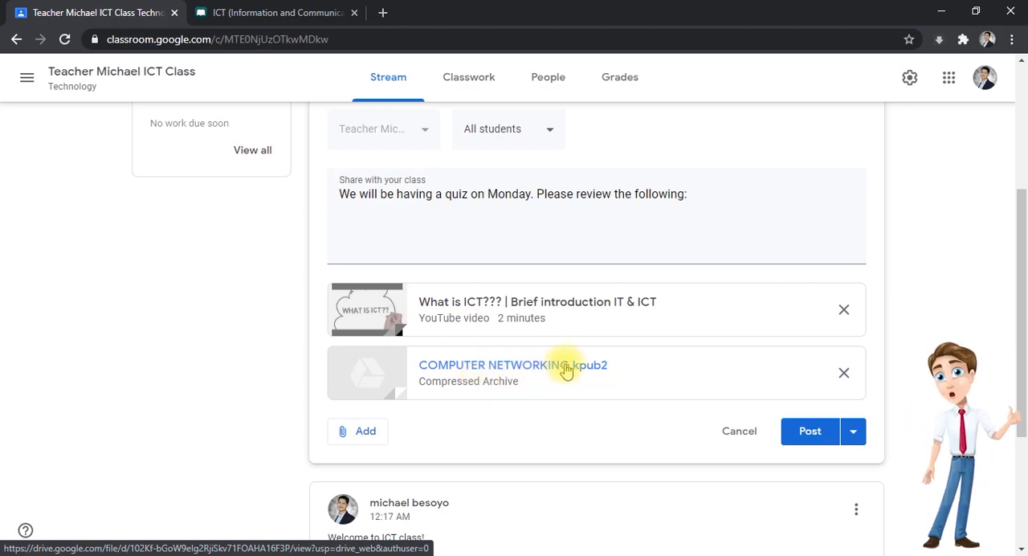
scroll(529, 235, up, 1)
scroll(487, 298, down, 1)
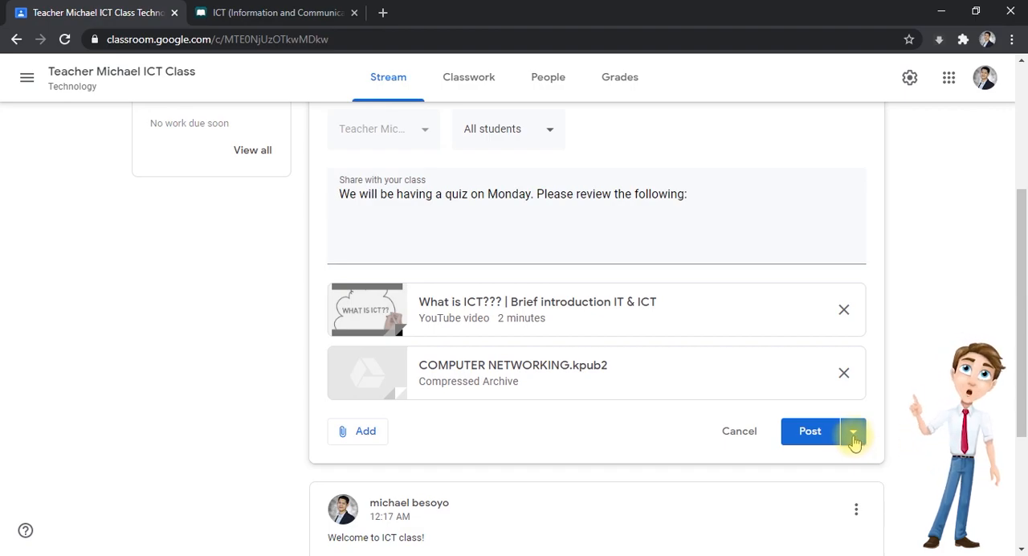
click(853, 438)
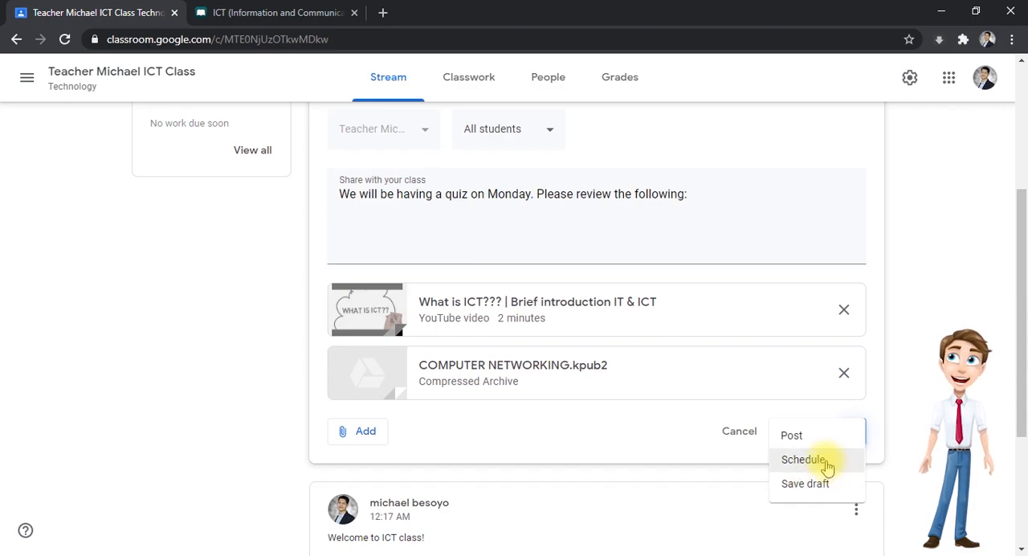
click(826, 466)
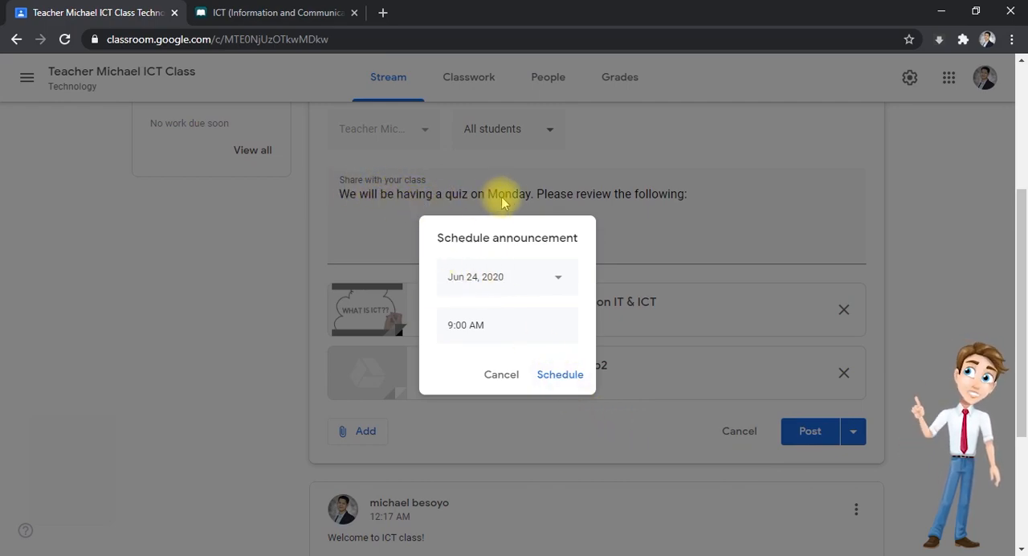
scroll(486, 275, down, 1)
click(492, 283)
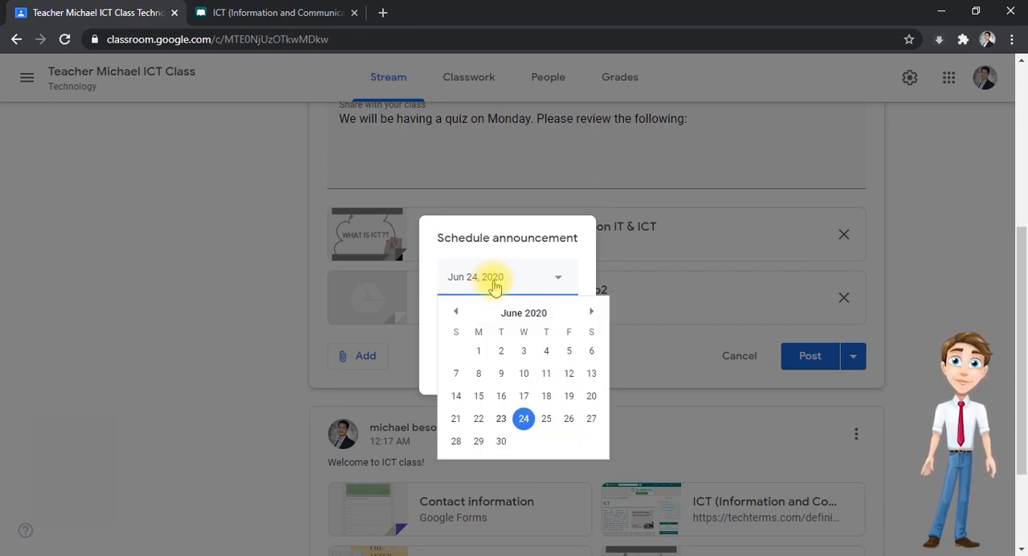
click(568, 419)
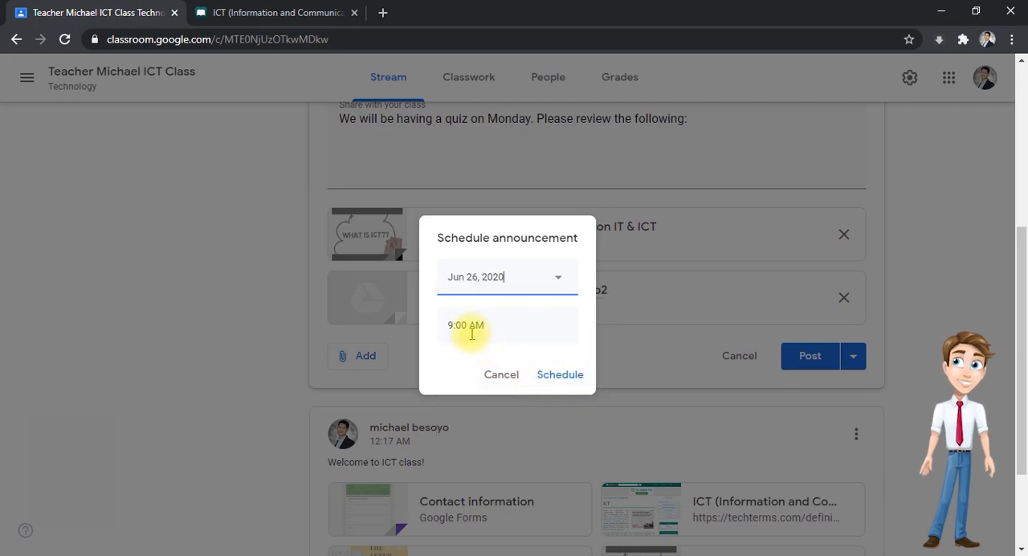
- Set the scheduled time to 8:00 AM and schedule the quiz announcement
click(455, 325)
click(454, 327)
key(BackSpace)
text(8)
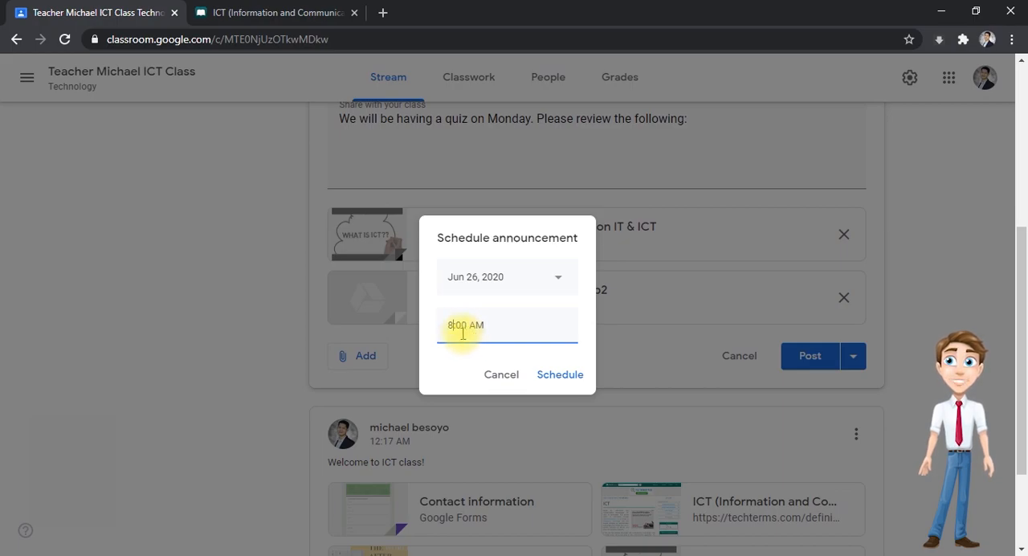
click(561, 377)
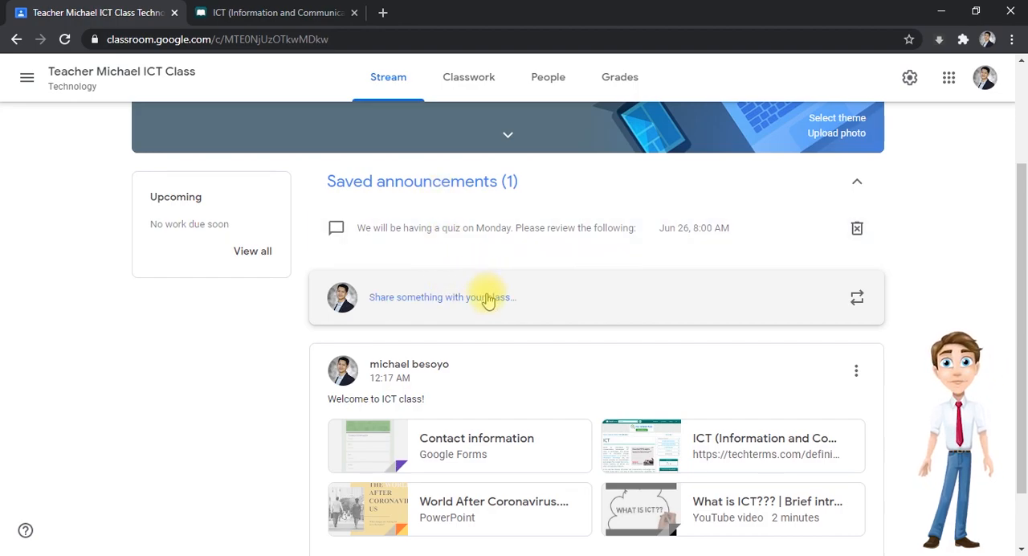
- Open the saved quiz announcement, inspect its scheduled date and time options, and close it without changes
scroll(488, 299, down, 1)
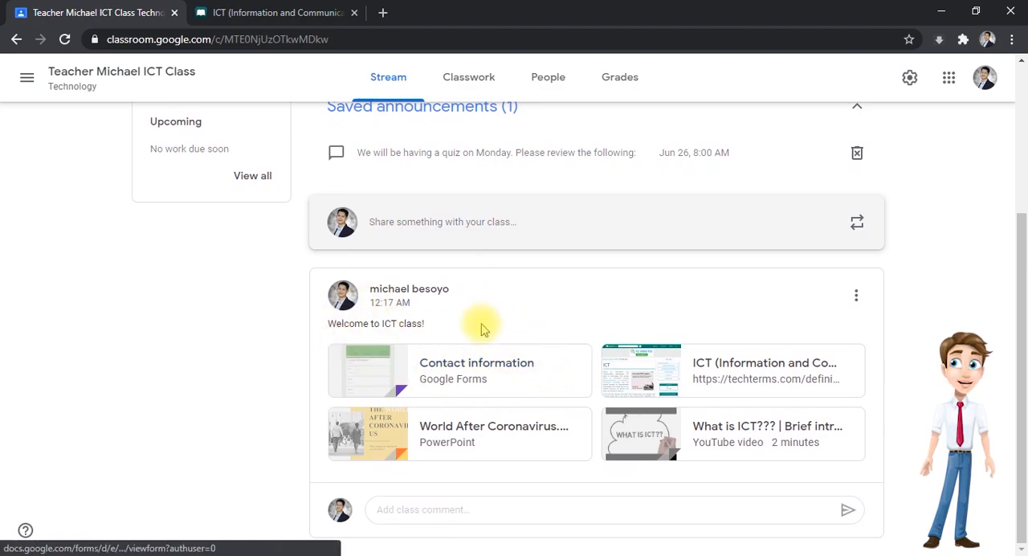
scroll(468, 407, up, 2)
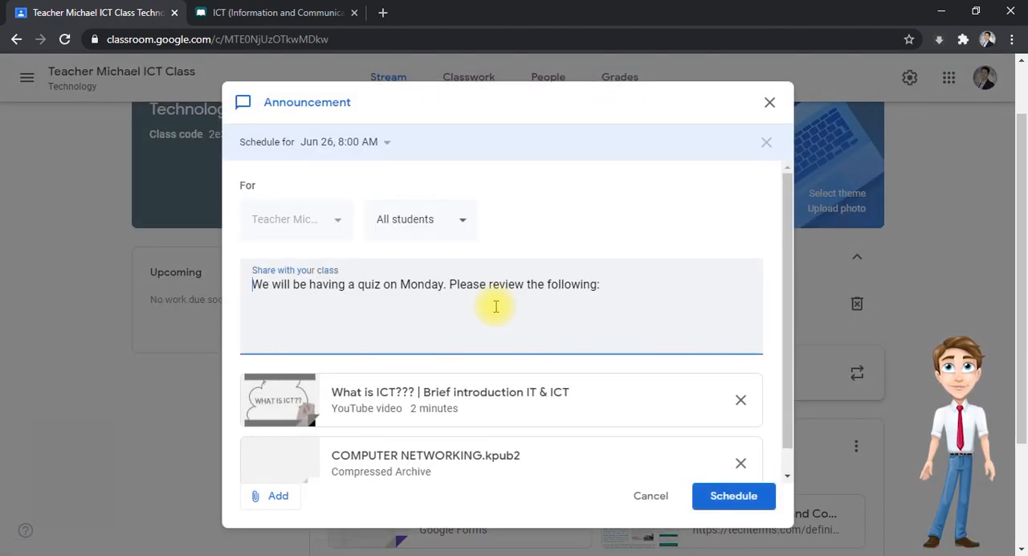
click(342, 145)
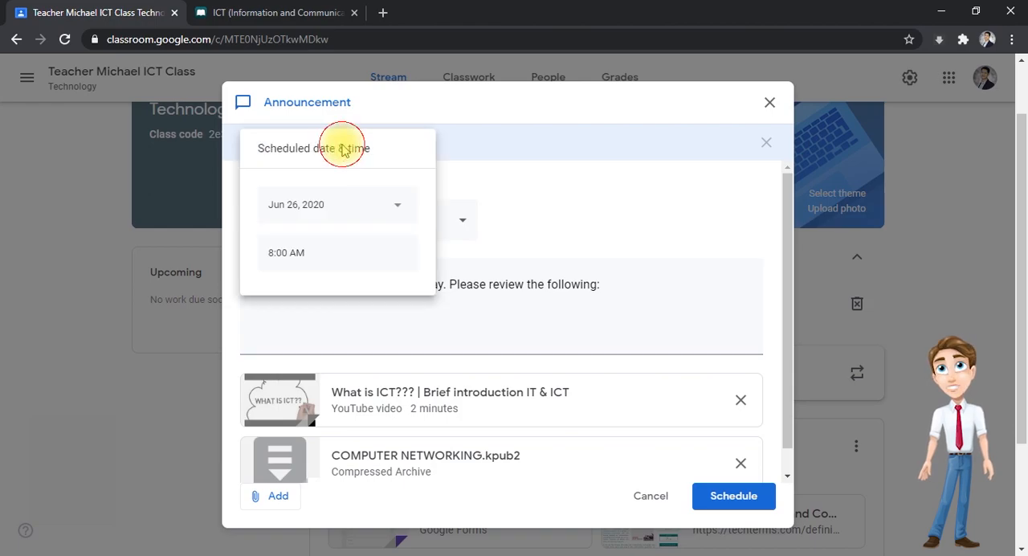
click(303, 206)
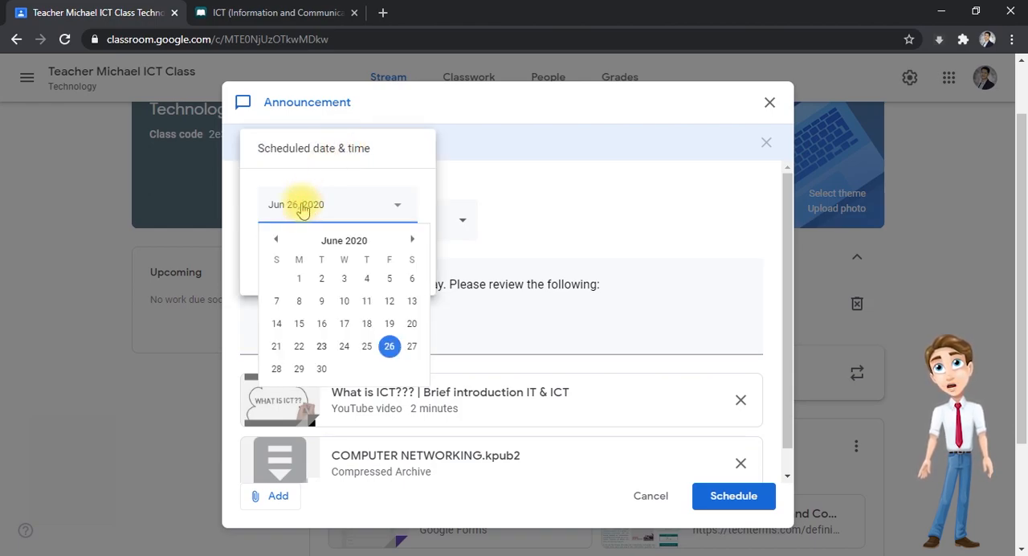
click(634, 234)
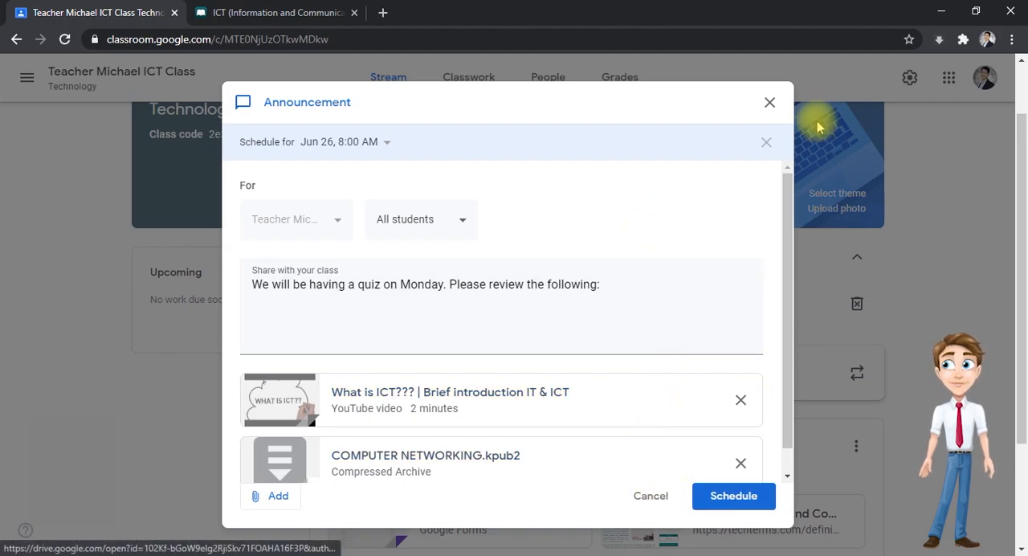
click(769, 101)
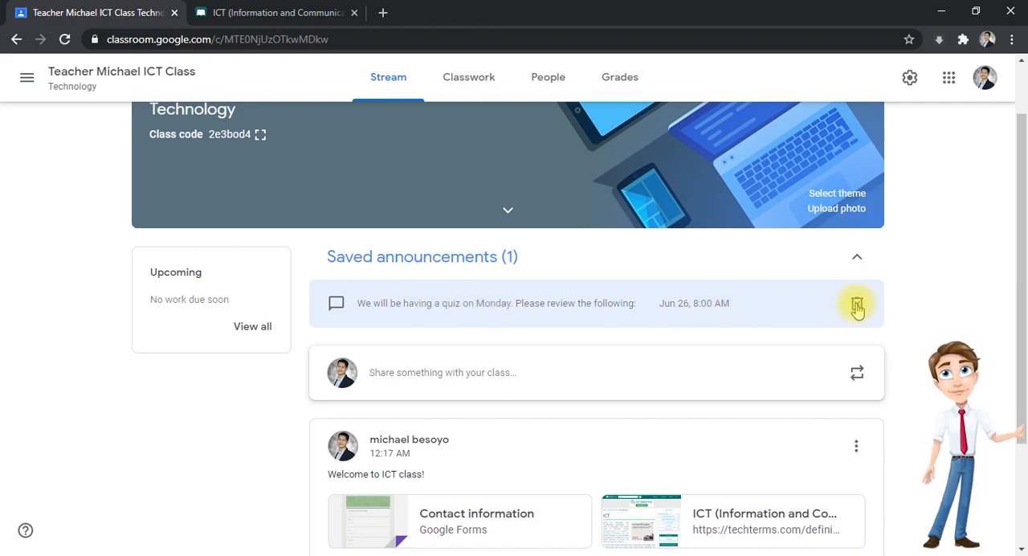
- Post the class comment "Thanks po" under the "Welcome to ICT class!" announcement
scroll(857, 305, down, 2)
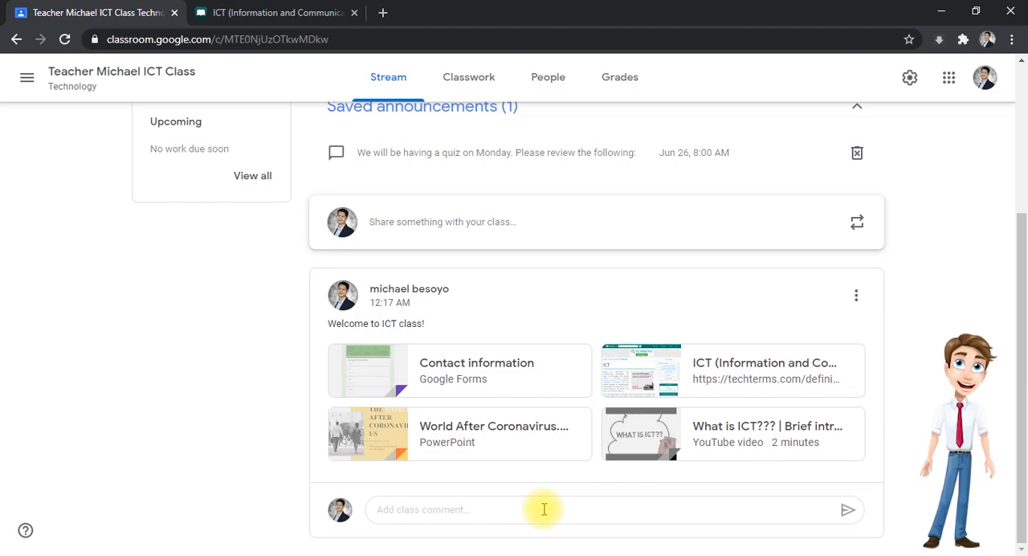
click(432, 511)
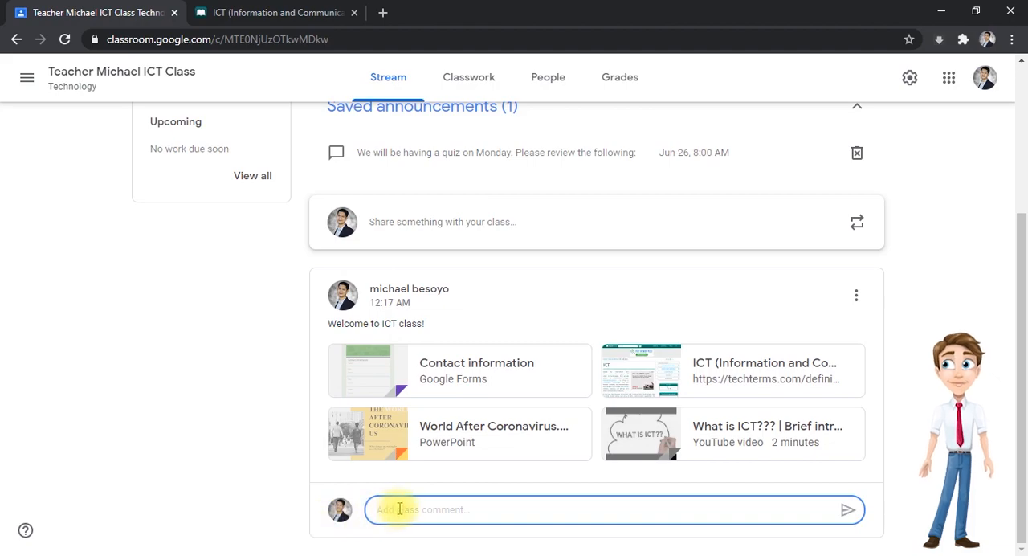
text(Thanks po)
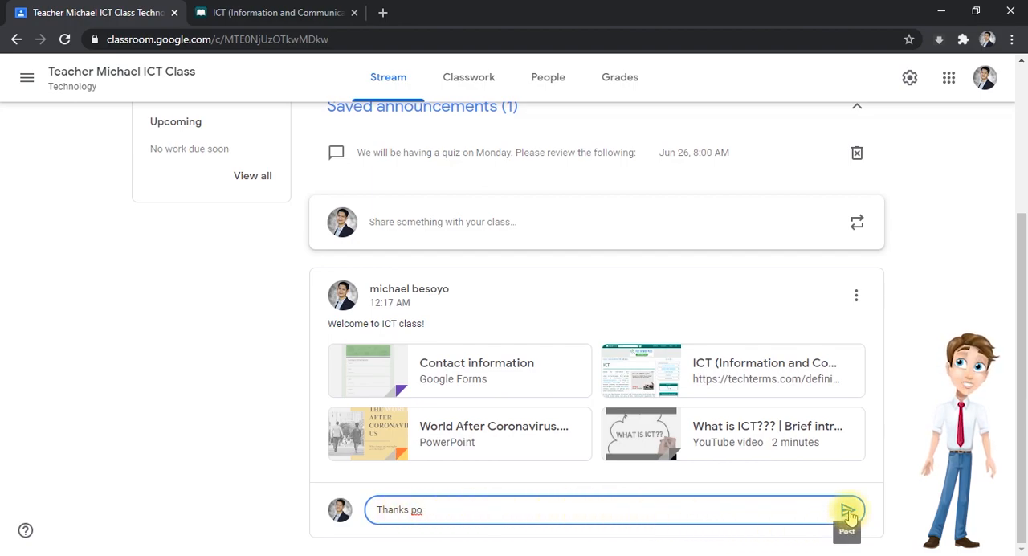
click(849, 512)
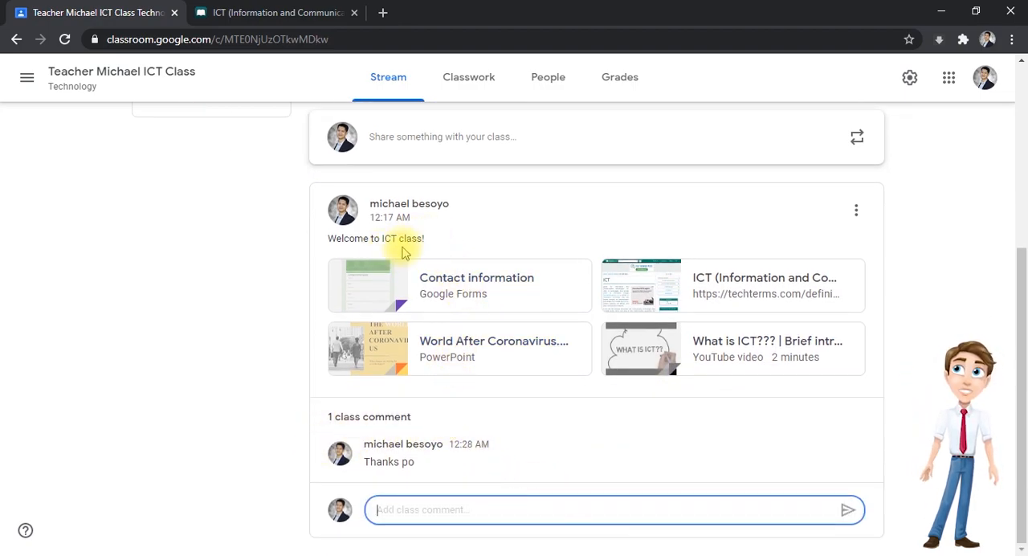
click(411, 506)
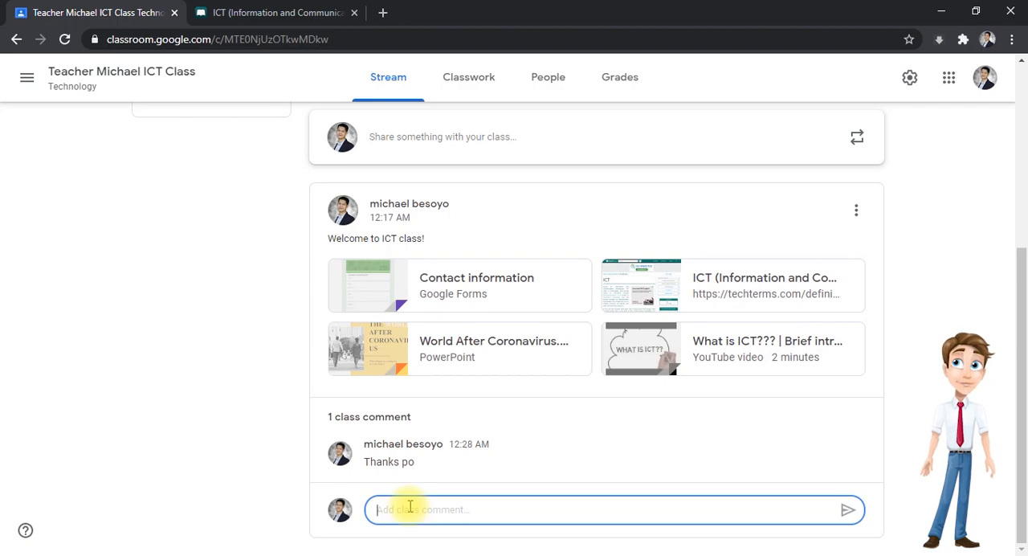
click(902, 395)
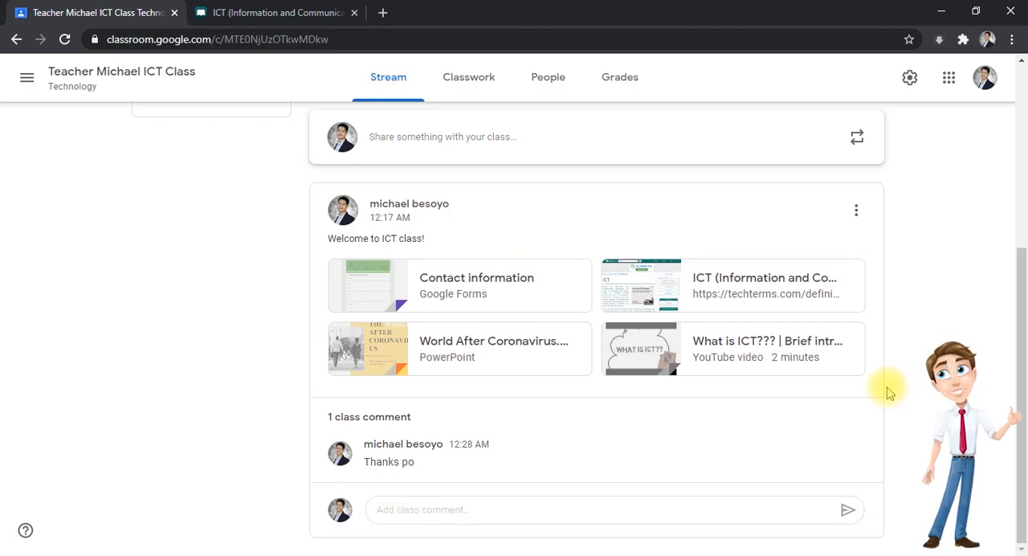
- Browse the ICT class's posts available for reuse, select the scheduled quiz announcement, and close the selection without reusing it
scroll(888, 392, up, 2)
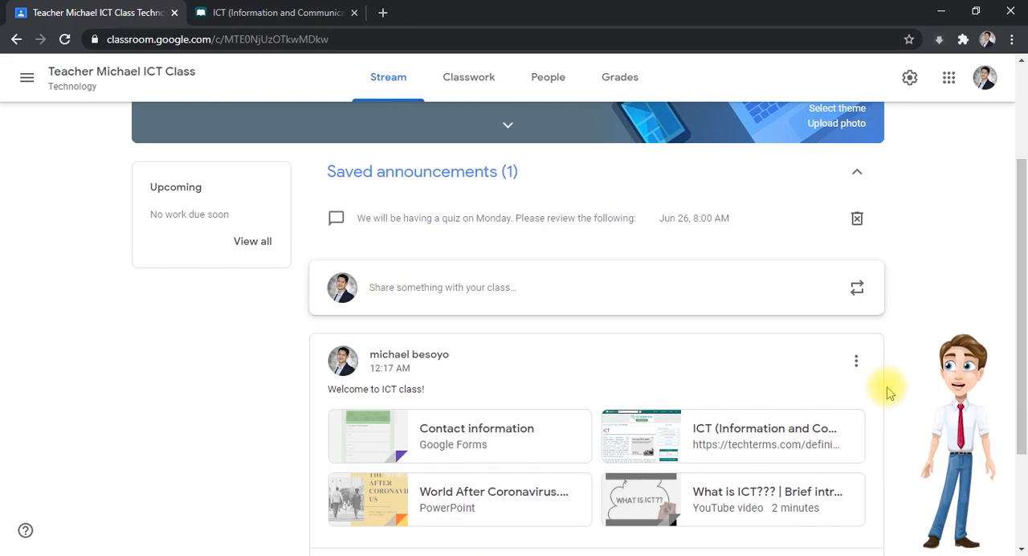
scroll(888, 392, down, 2)
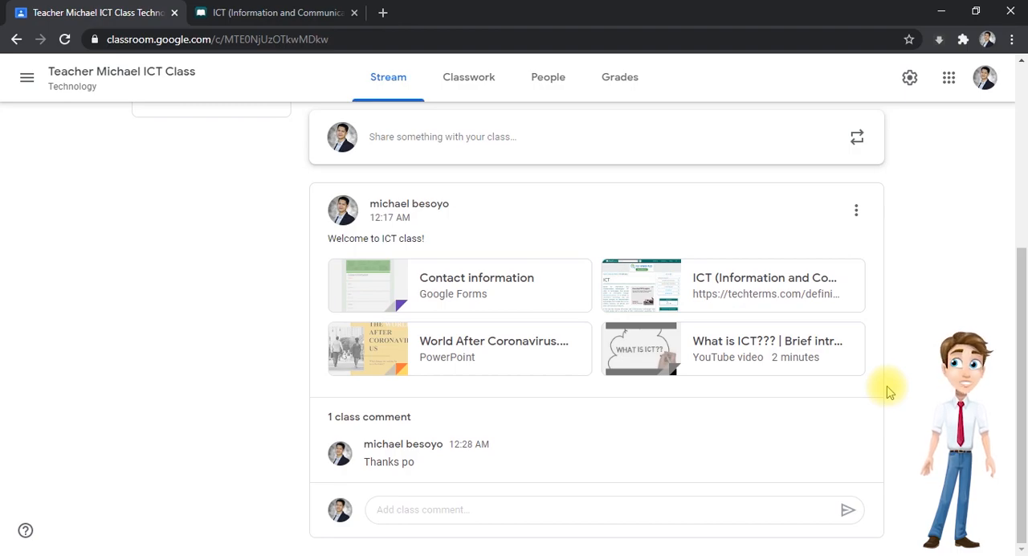
click(858, 142)
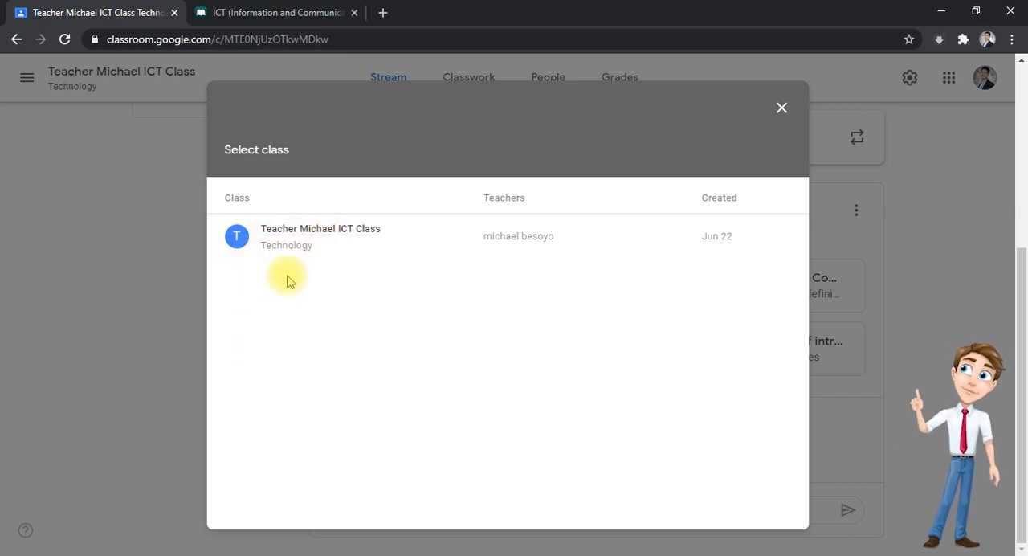
click(318, 233)
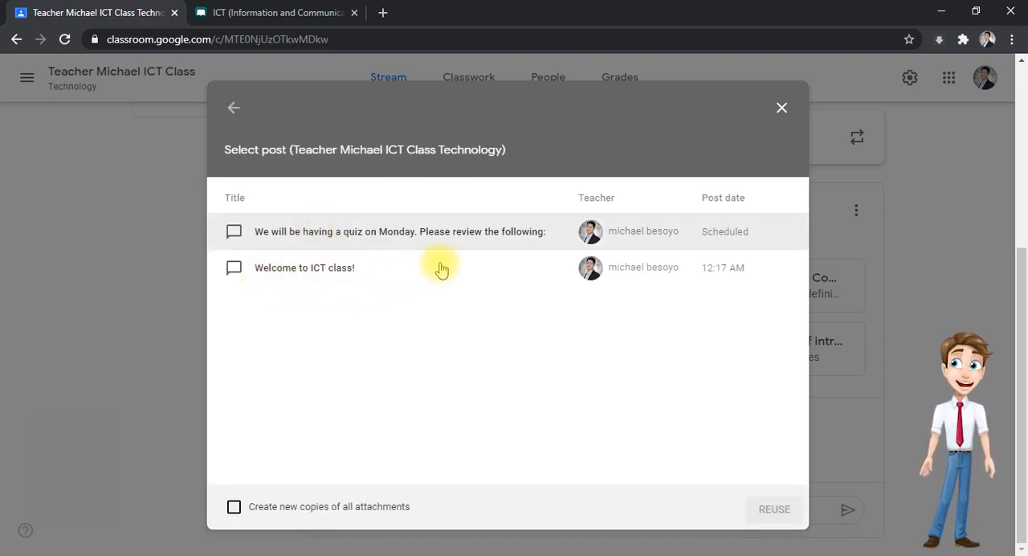
click(337, 235)
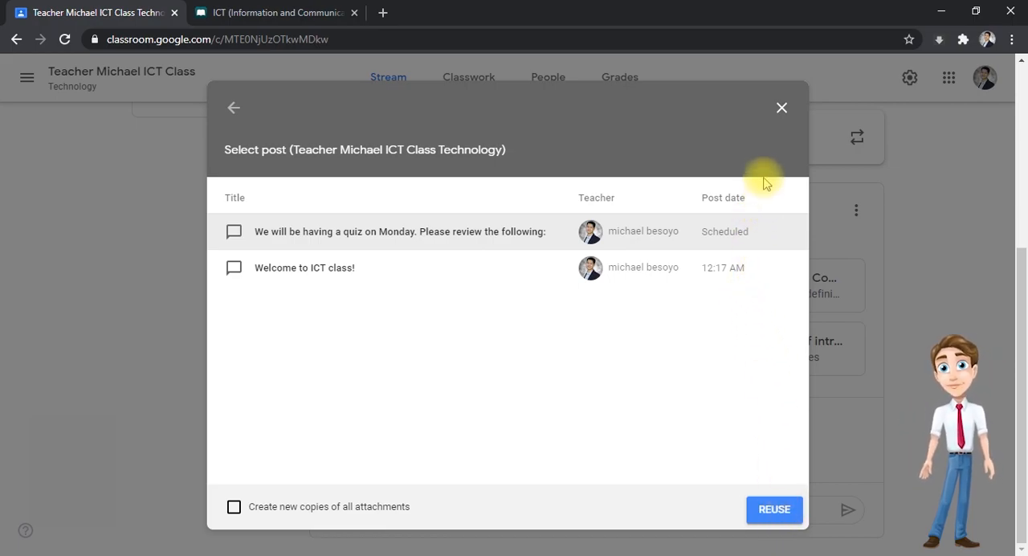
click(780, 107)
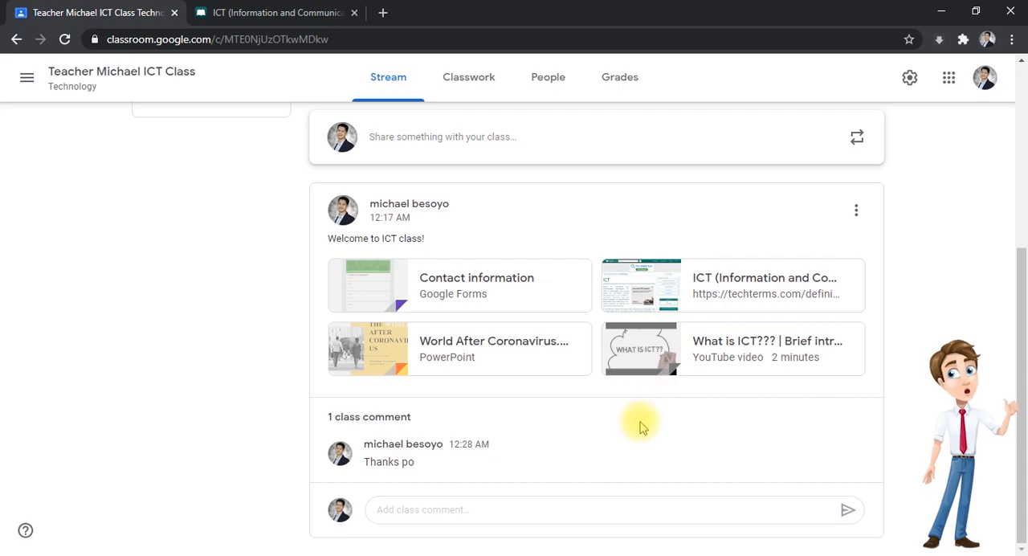
- Open the Classwork page of the ICT class
scroll(638, 422, up, 4)
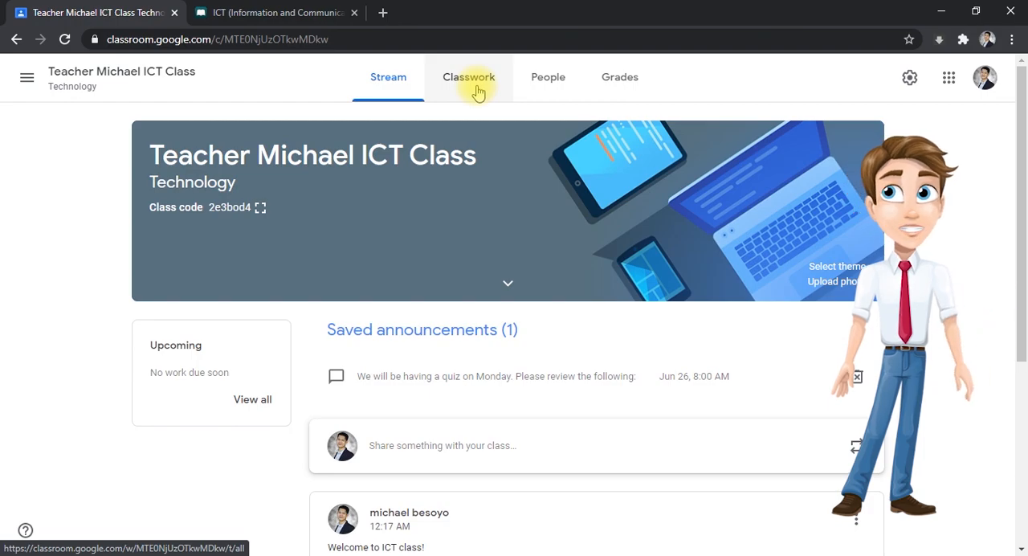
click(473, 80)
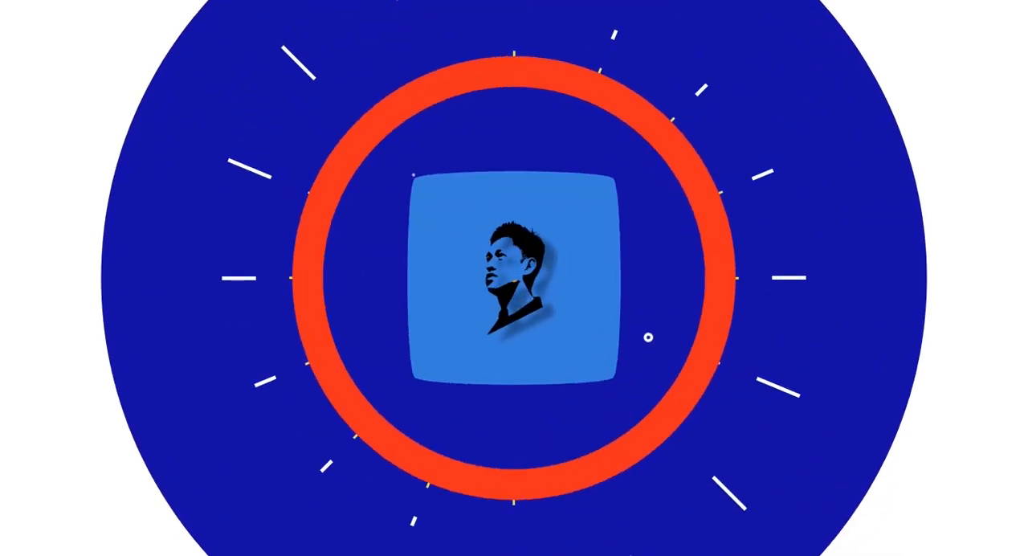